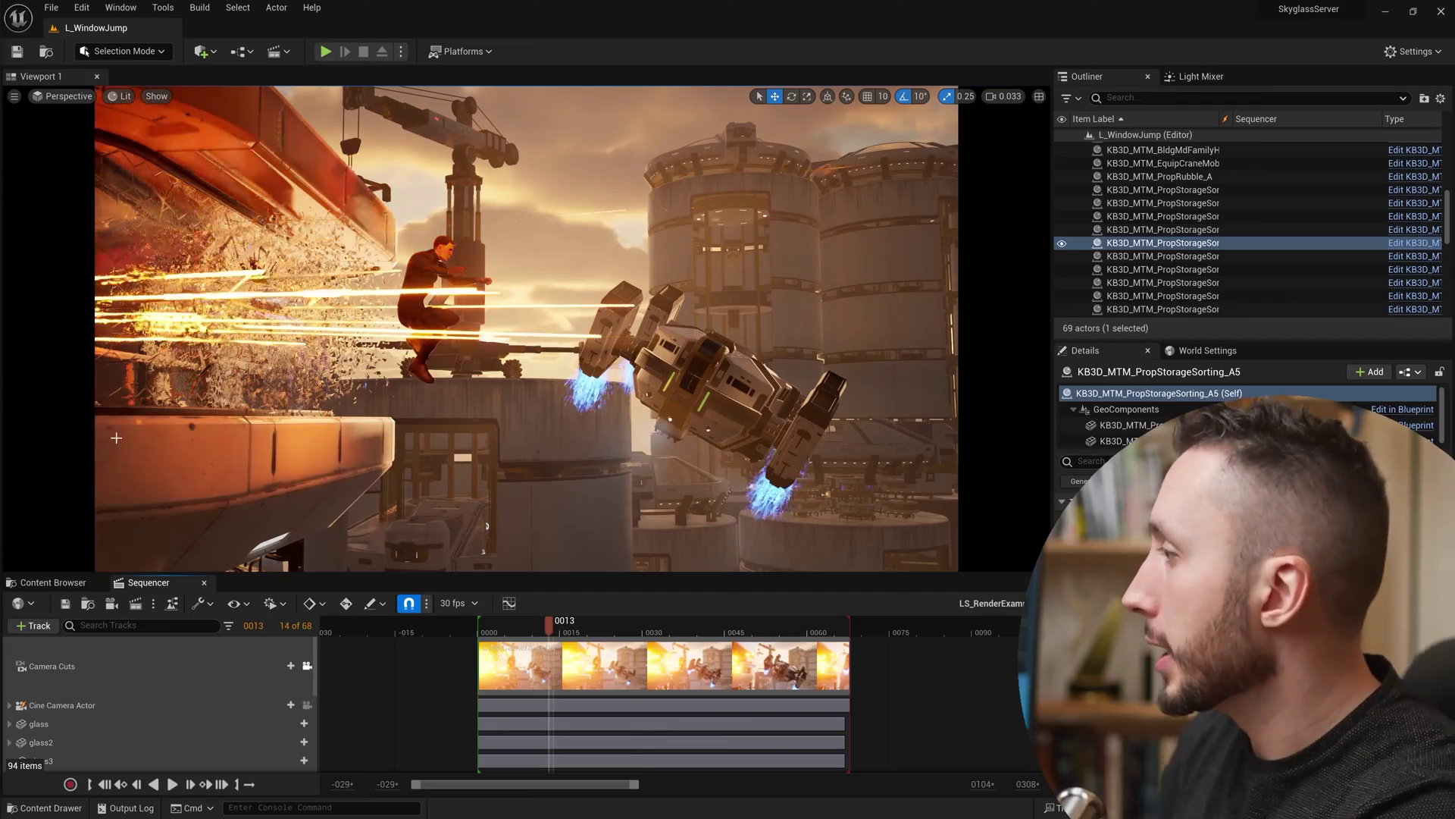
- Scrub the level sequence back to frame 5 to preview the shot
{"action": "left_click_drag", "start_coordinate": [549, 623], "coordinate": [521, 637]}
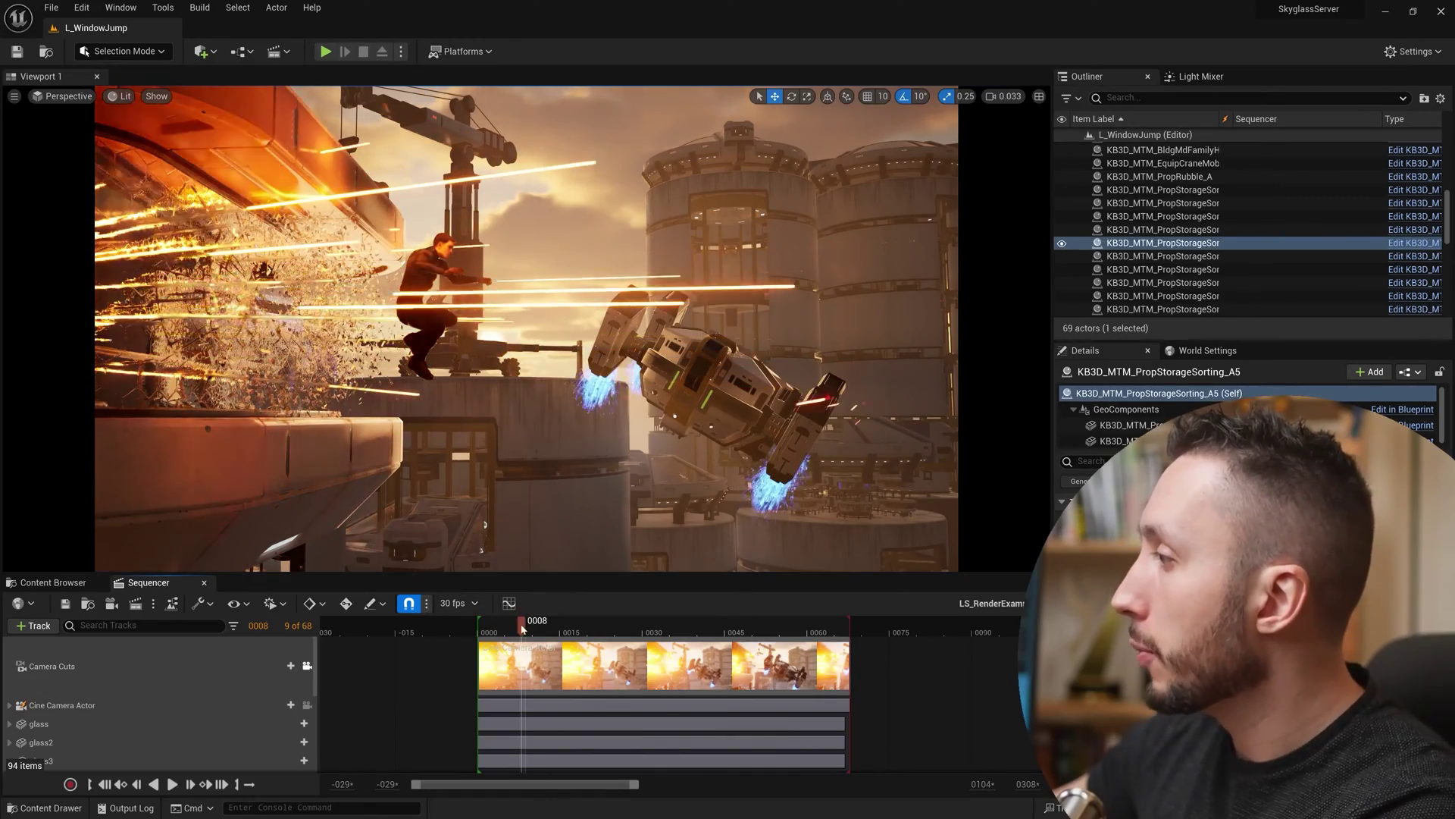
{"action": "left_click_drag", "start_coordinate": [518, 631], "coordinate": [507, 634]}
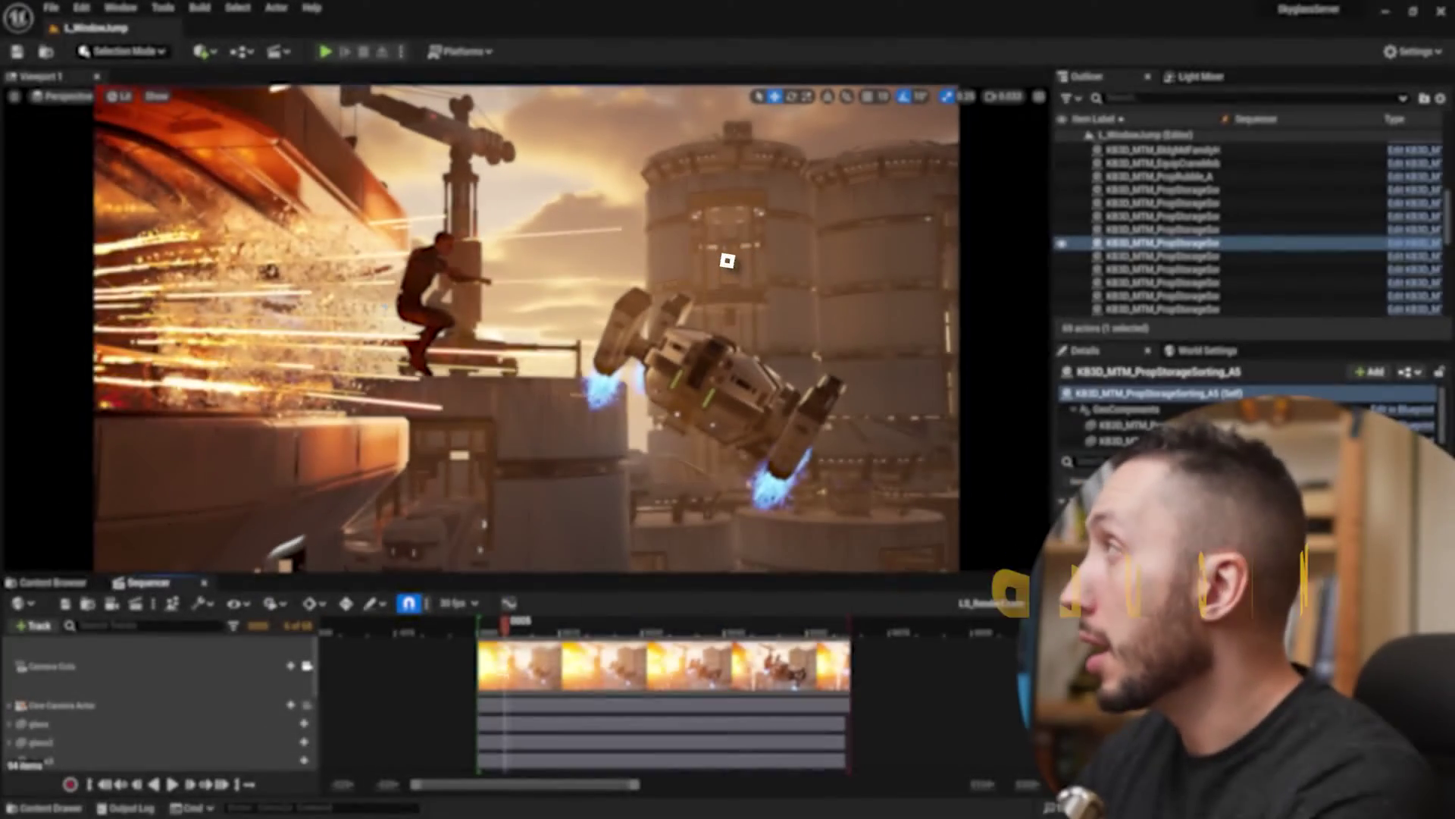
- Search the project's plugins for the Movie Render Queue plugin
{"action": "left_click", "coordinate": [82, 7]}
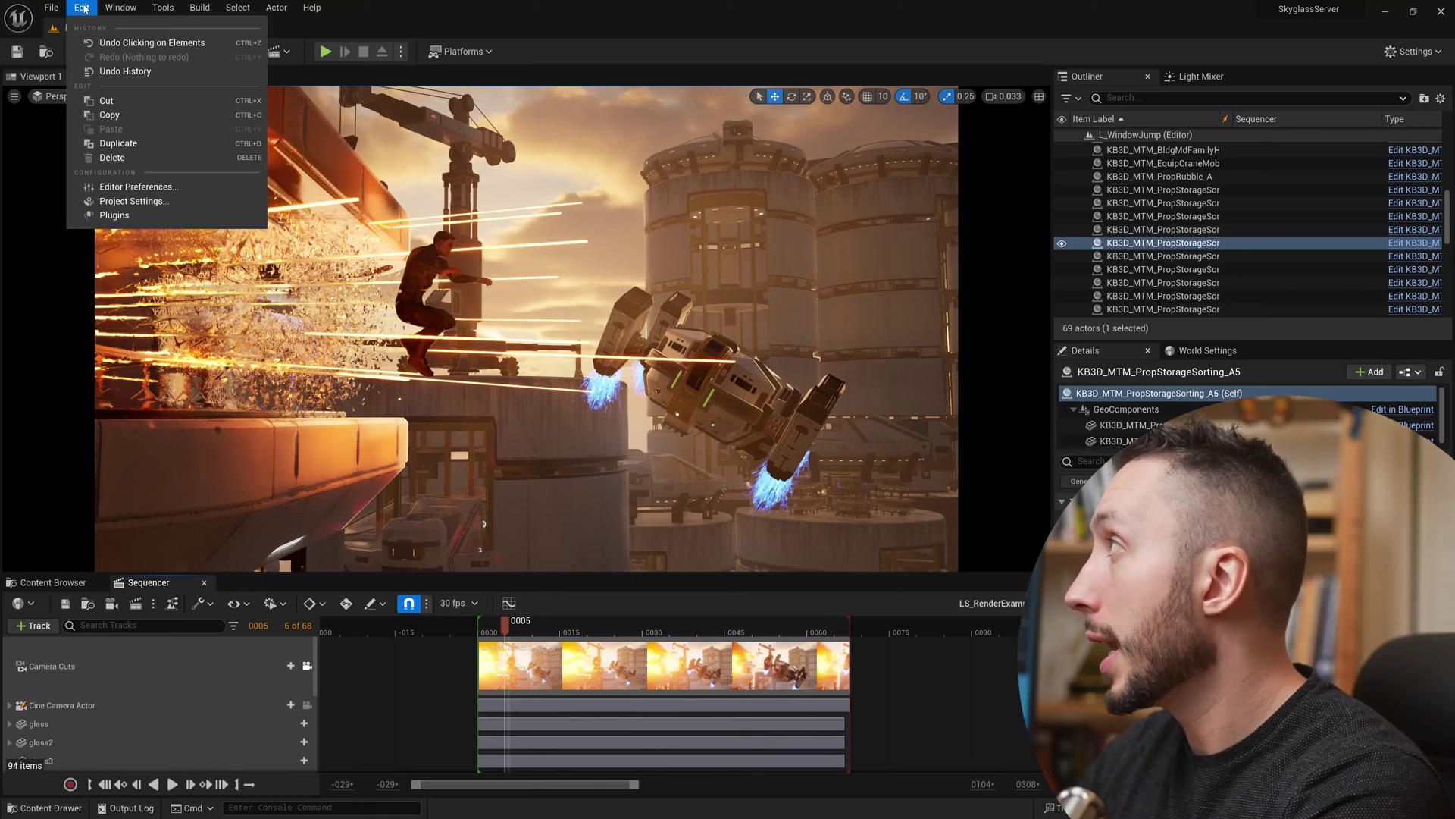
{"action": "left_click", "coordinate": [174, 219]}
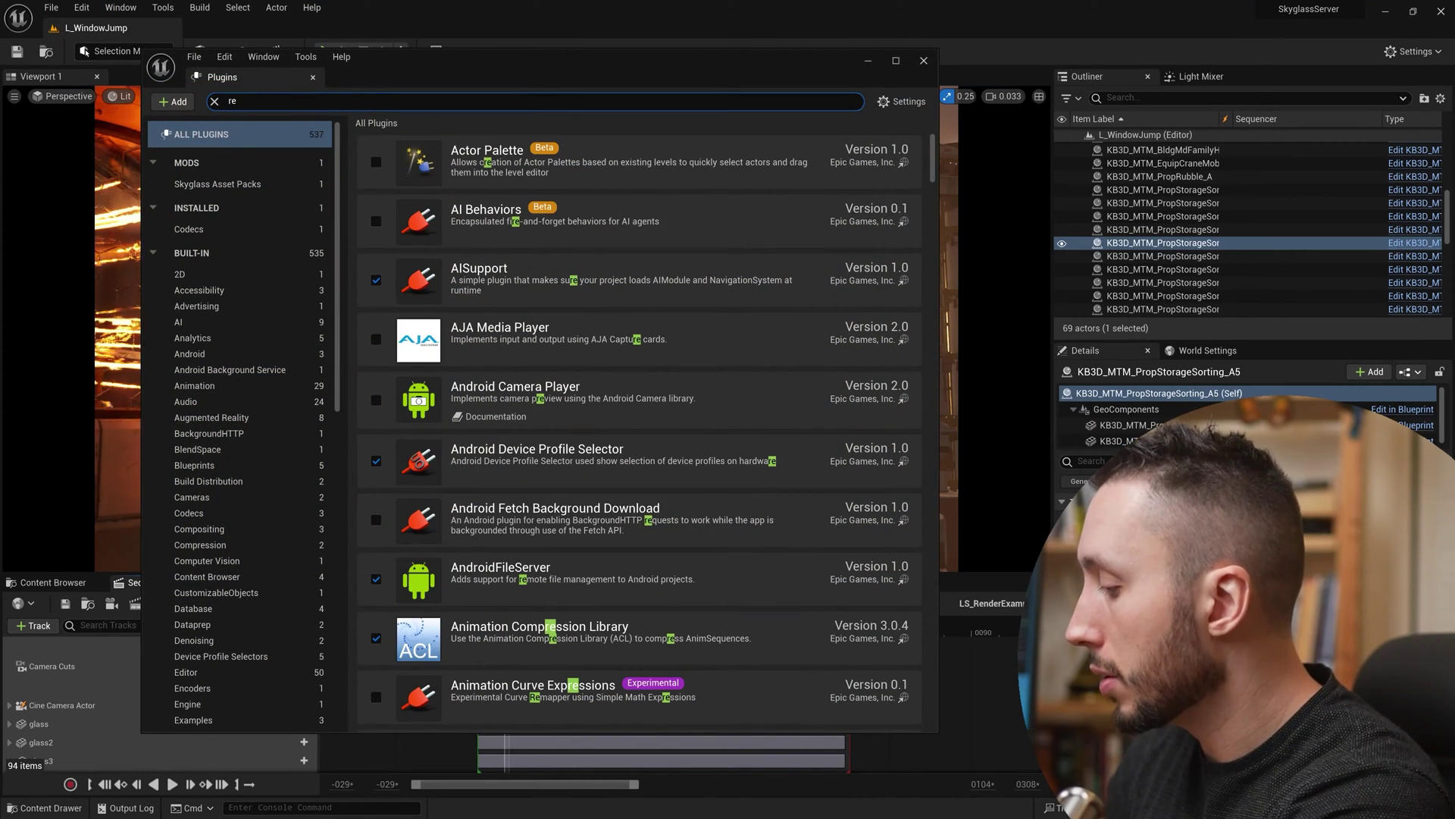
{"action": "type", "text": "render que"}
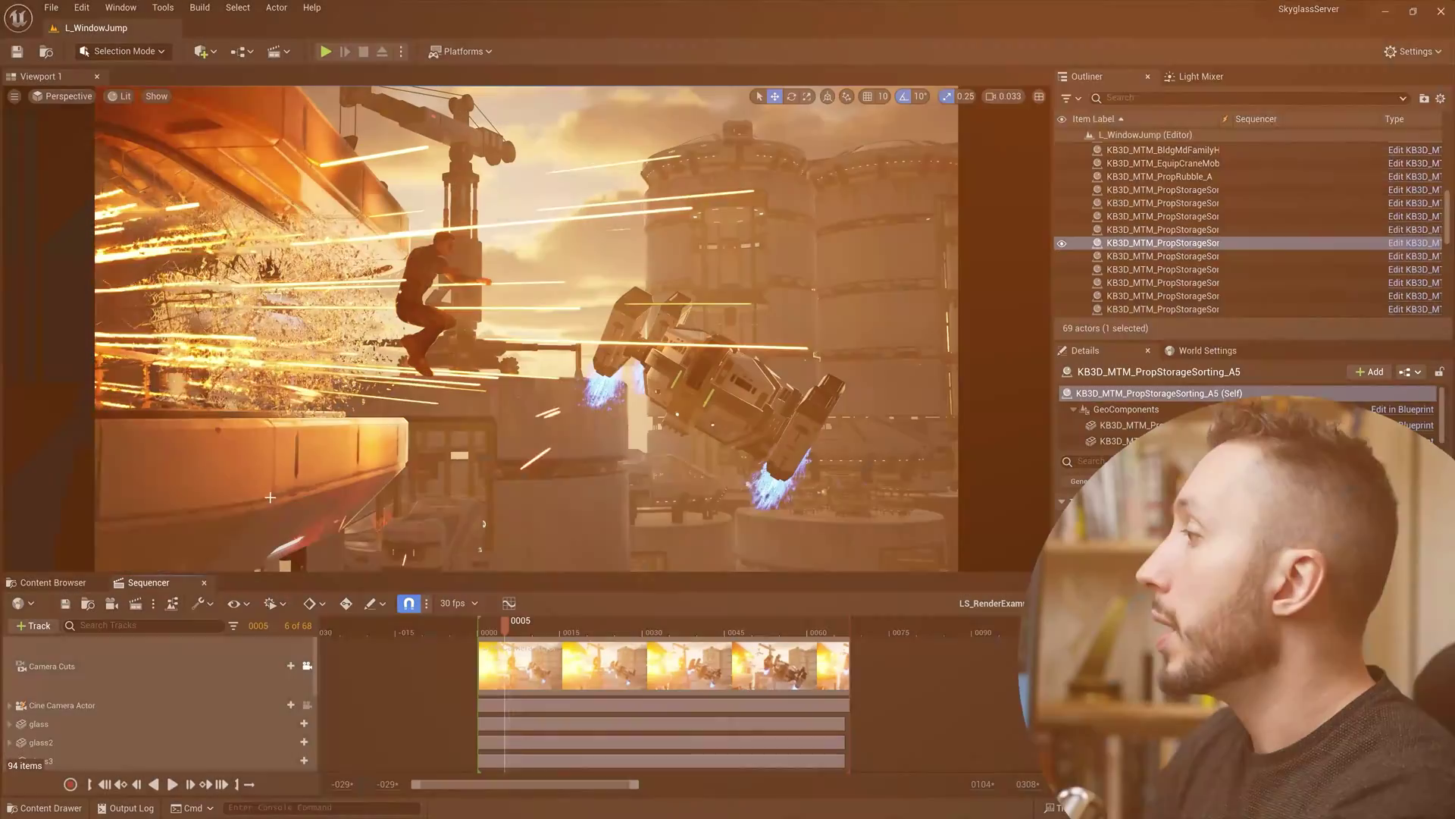
- Scrub through the sequence and examine its Cine Camera Actor and Camera Cuts tracks
{"action": "mouse_move", "coordinate": [504, 622]}
{"action": "left_mouse_down"}
{"action": "mouse_move", "coordinate": [545, 625]}
{"action": "mouse_move", "coordinate": [515, 634]}
{"action": "left_mouse_up"}
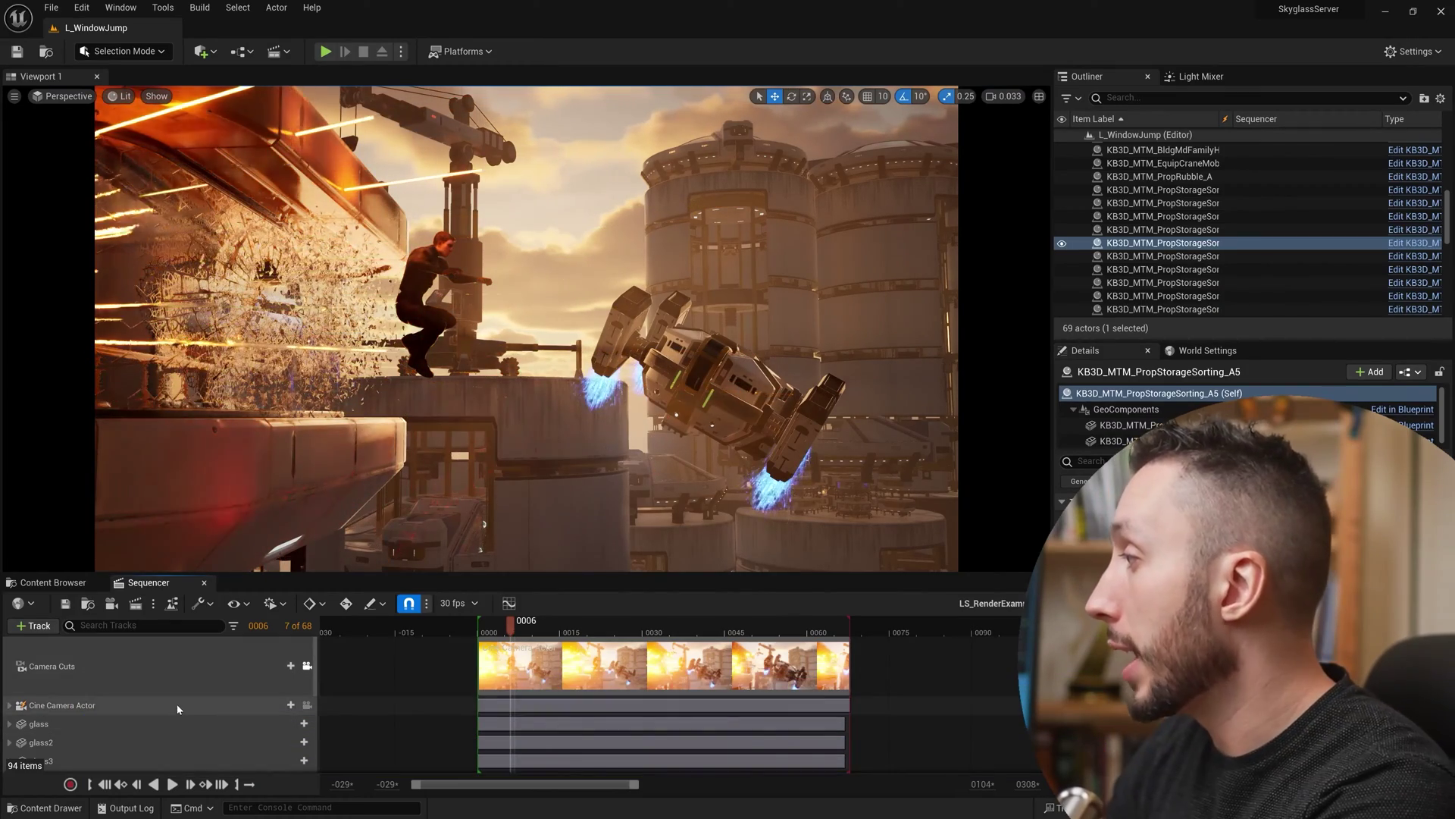
{"action": "left_click", "coordinate": [176, 704]}
{"action": "left_click", "coordinate": [558, 619]}
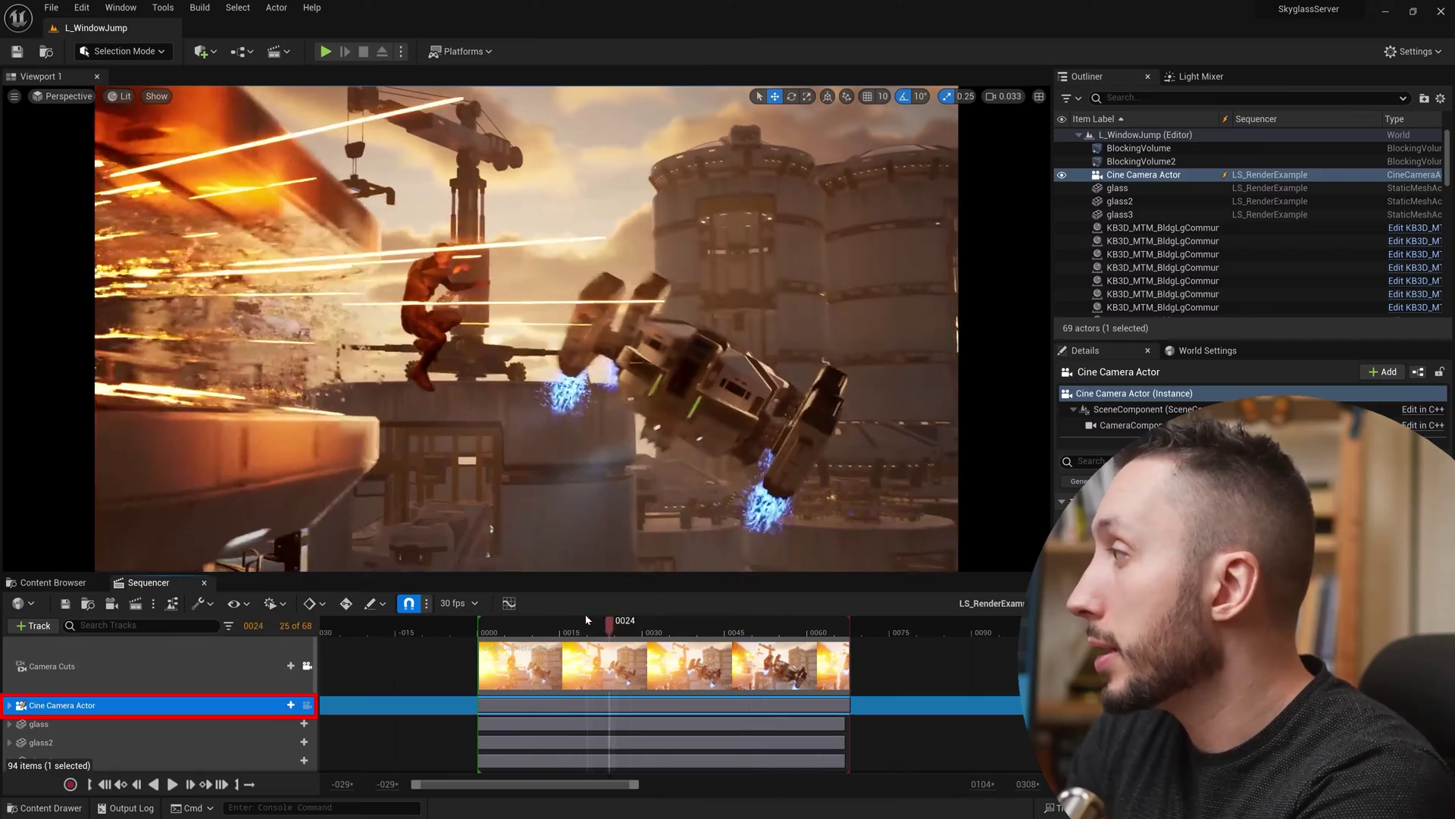
{"action": "left_click", "coordinate": [235, 666]}
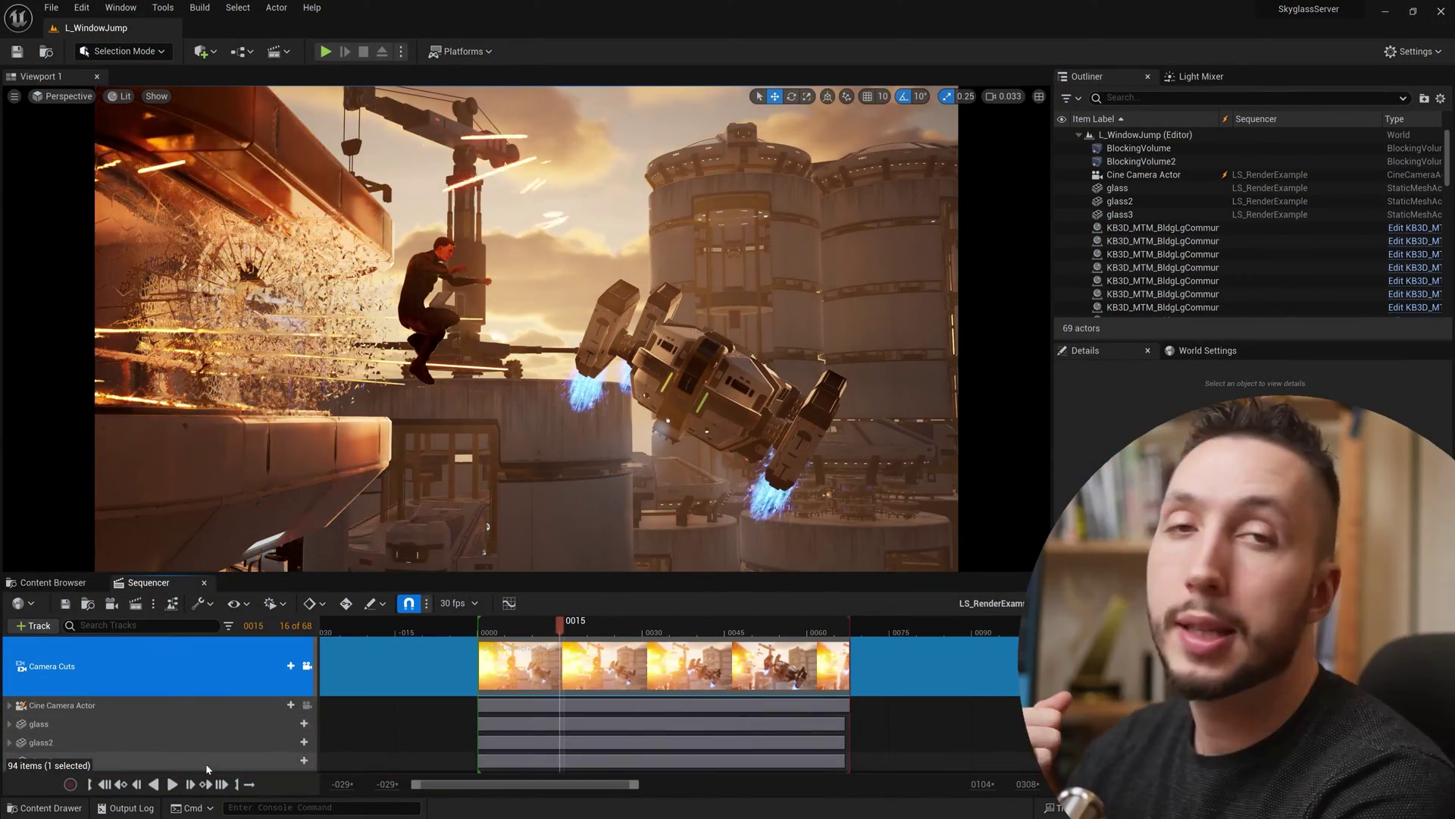
- Open the LS_RenderExample sequence as a job in the Movie Render Queue
{"action": "left_click", "coordinate": [136, 605]}
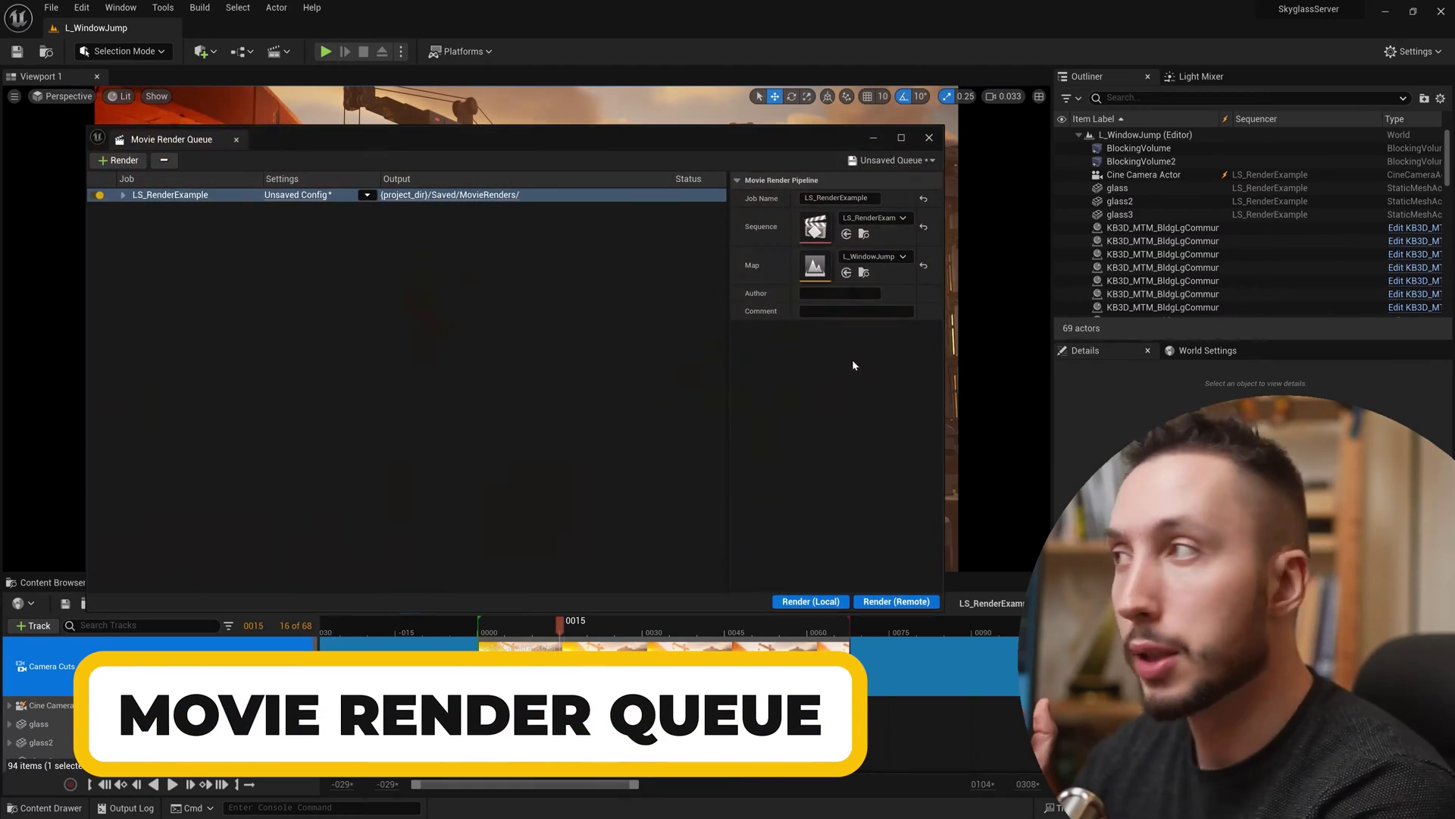
{"action": "left_click_drag", "start_coordinate": [597, 140], "coordinate": [725, 112]}
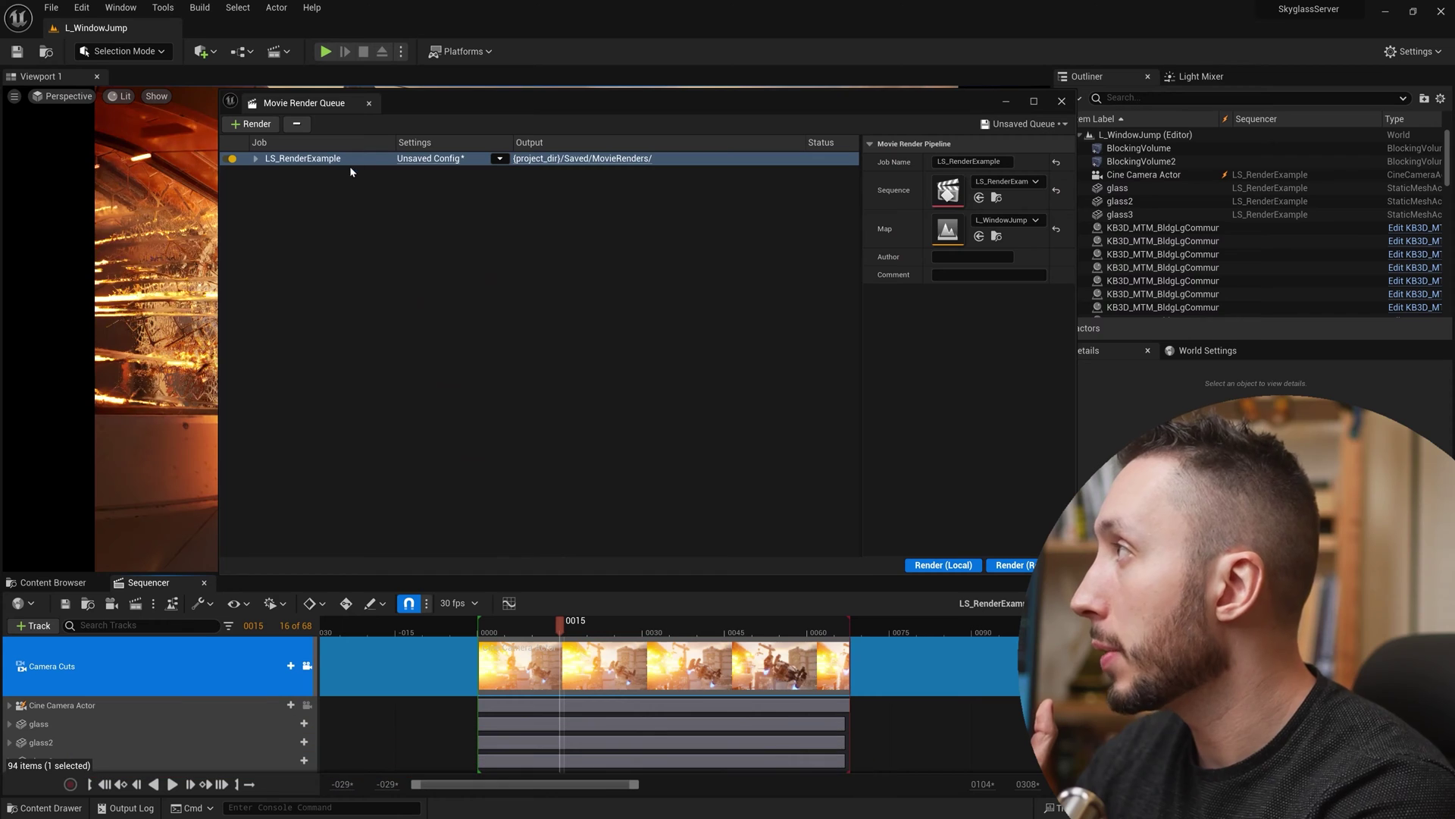
{"action": "left_click", "coordinate": [120, 8]}
{"action": "mouse_move", "coordinate": [186, 65]}
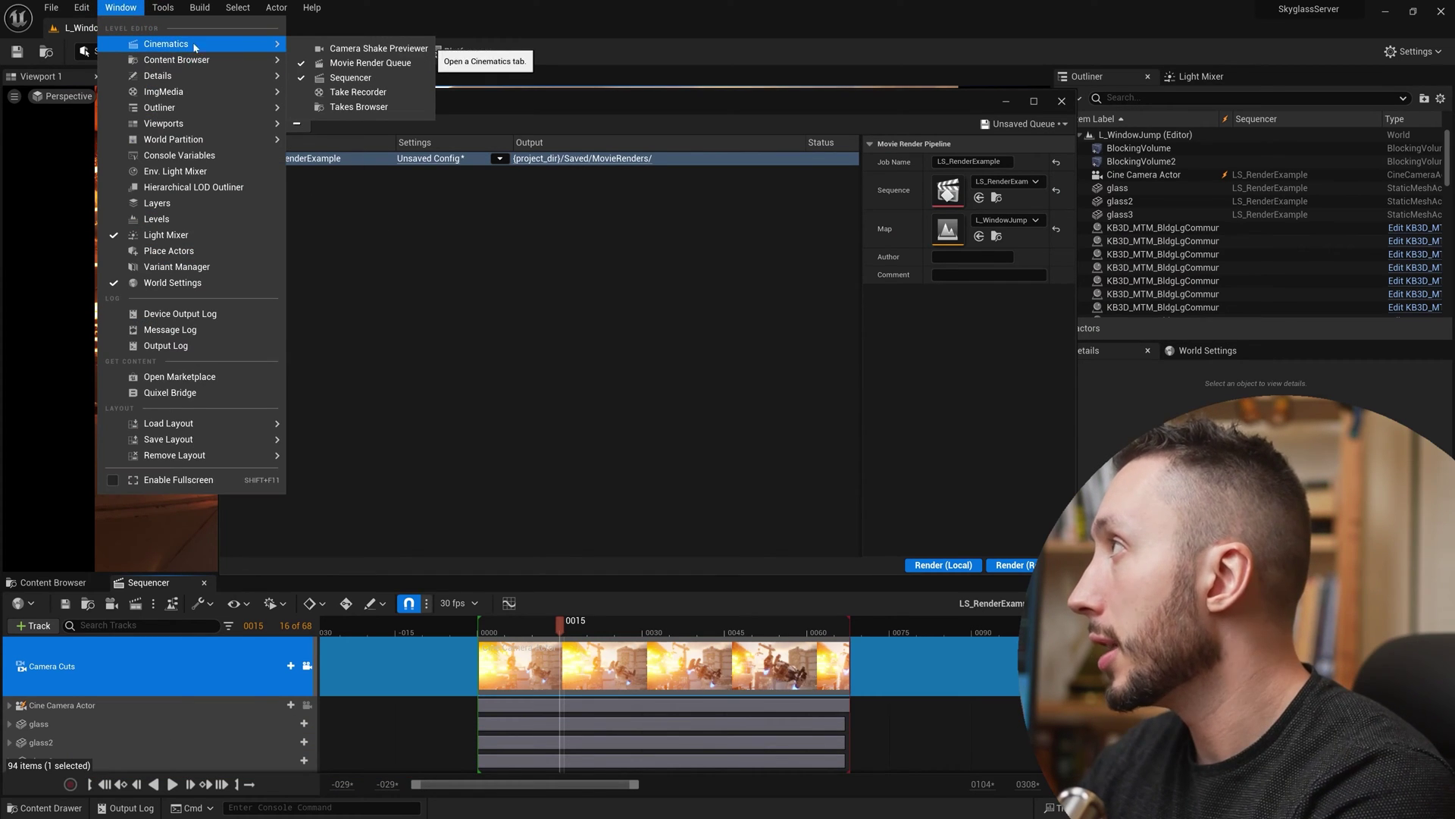
{"action": "left_click", "coordinate": [363, 59]}
- Show the level sequences in the Content Browser's Sequence folder and pick out spaceshipFLy
{"action": "left_click", "coordinate": [69, 584]}
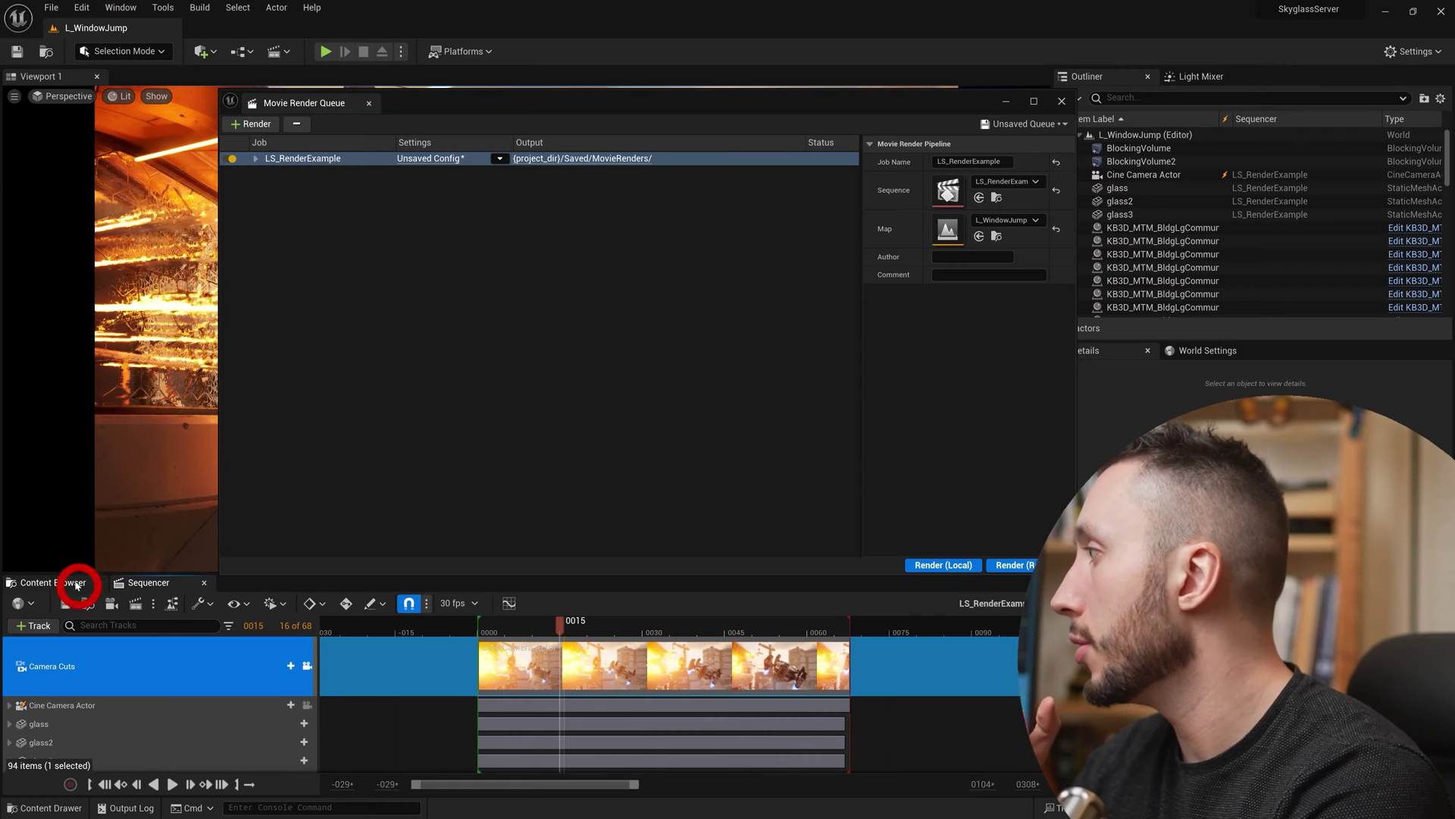
{"action": "left_click_drag", "start_coordinate": [356, 688], "coordinate": [410, 682]}
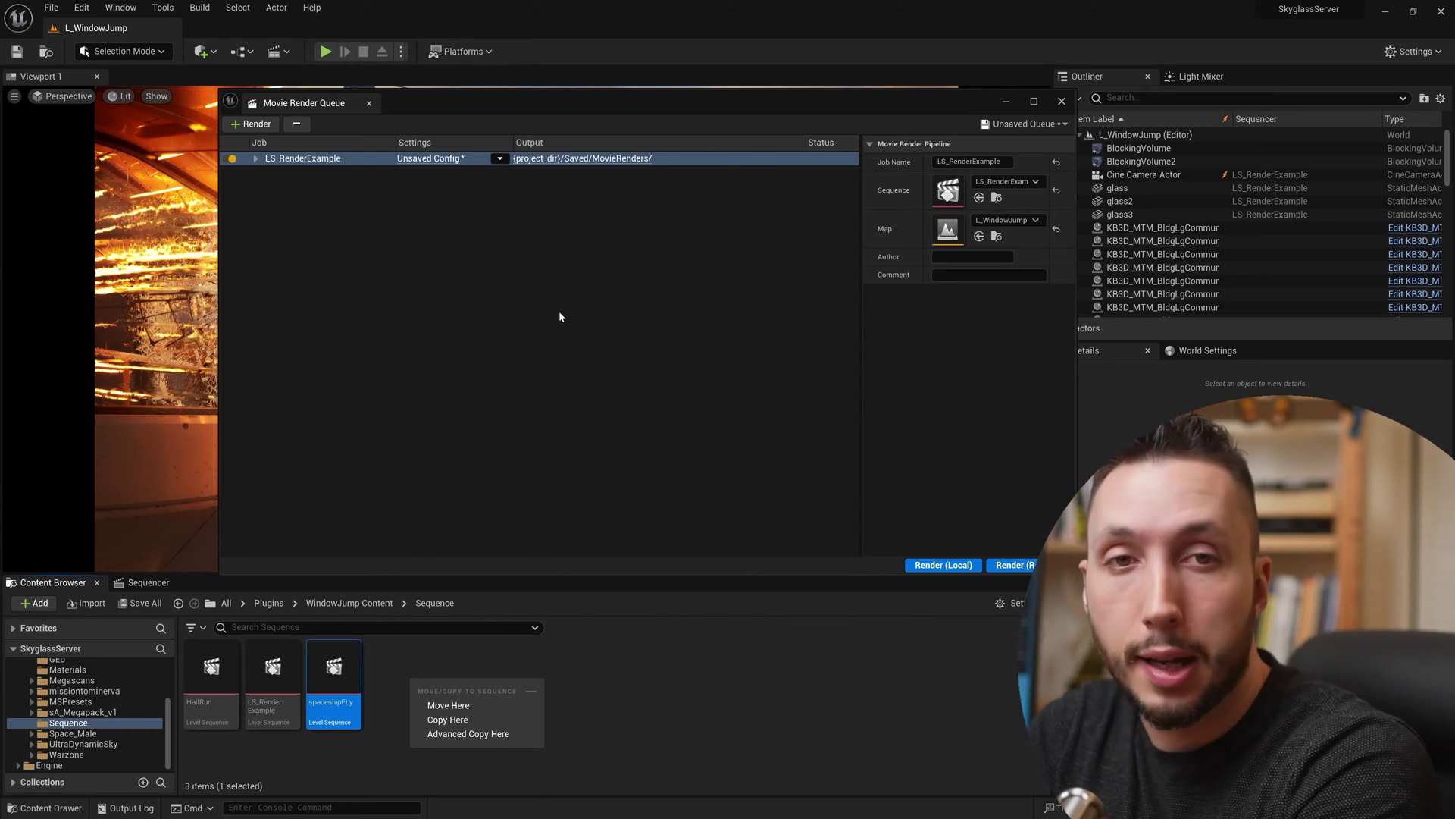
- Open the LS_RenderExample job's render configuration and review its .jpg export, Deferred Rendering and Output settings
{"action": "left_click", "coordinate": [425, 159]}
{"action": "left_click_drag", "start_coordinate": [697, 232], "coordinate": [507, 146]}
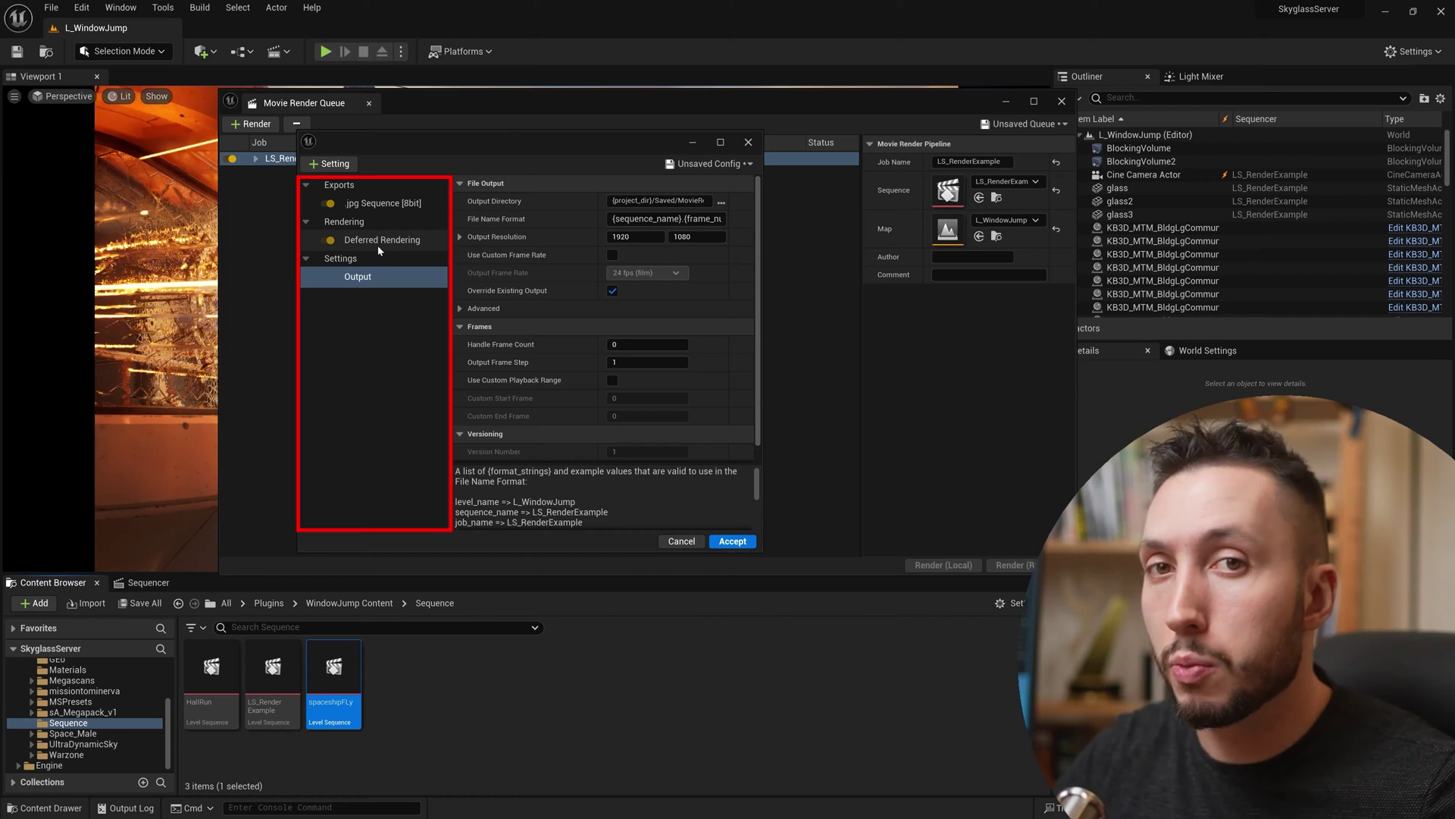
{"action": "left_click", "coordinate": [401, 205]}
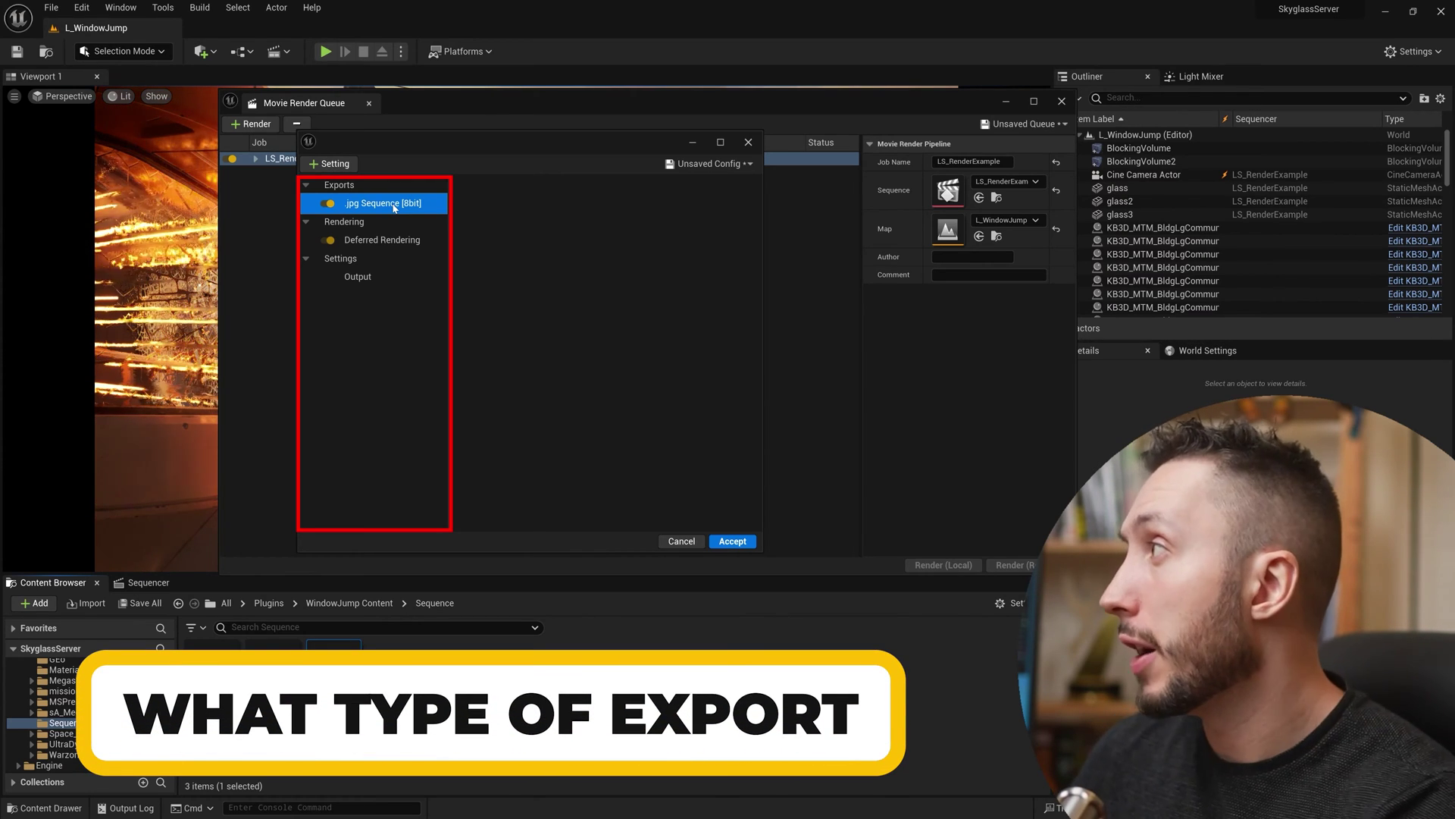
{"action": "left_click", "coordinate": [382, 240]}
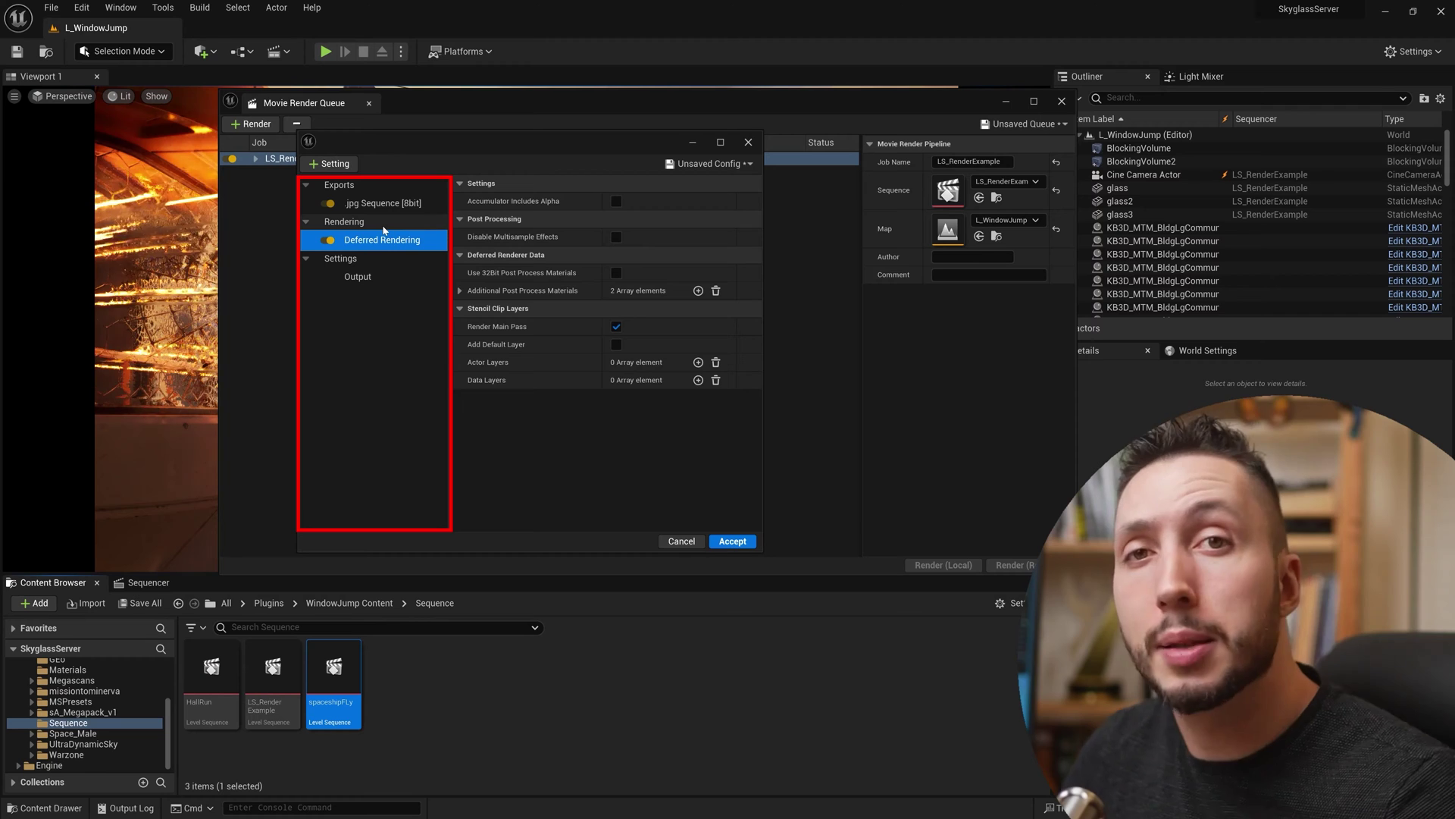
{"action": "left_click", "coordinate": [359, 277]}
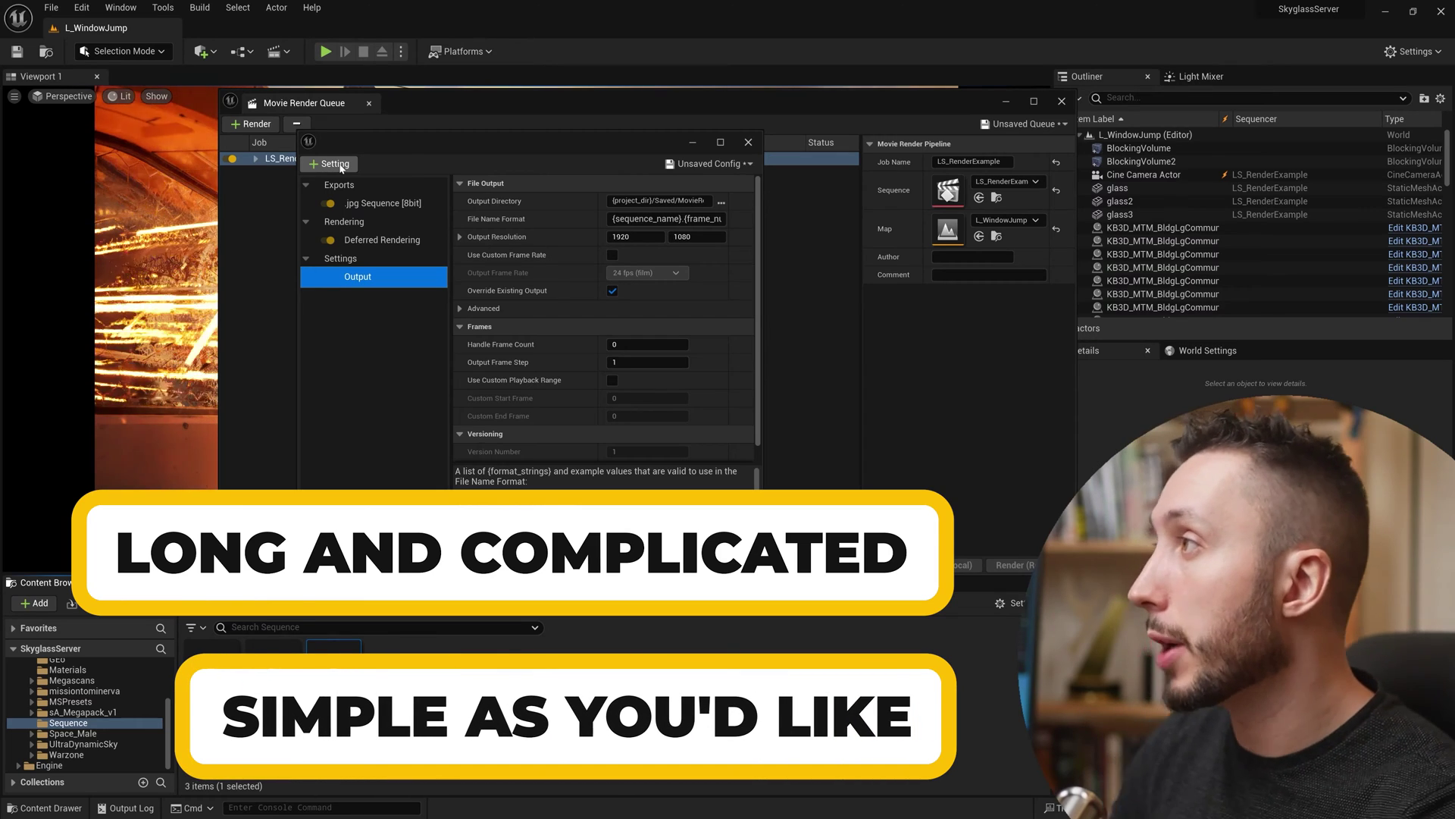
- Disable the .jpg sequence export and add an .exr Sequence [16bit] export to the render configuration
{"action": "left_click", "coordinate": [329, 203]}
{"action": "left_click", "coordinate": [353, 204]}
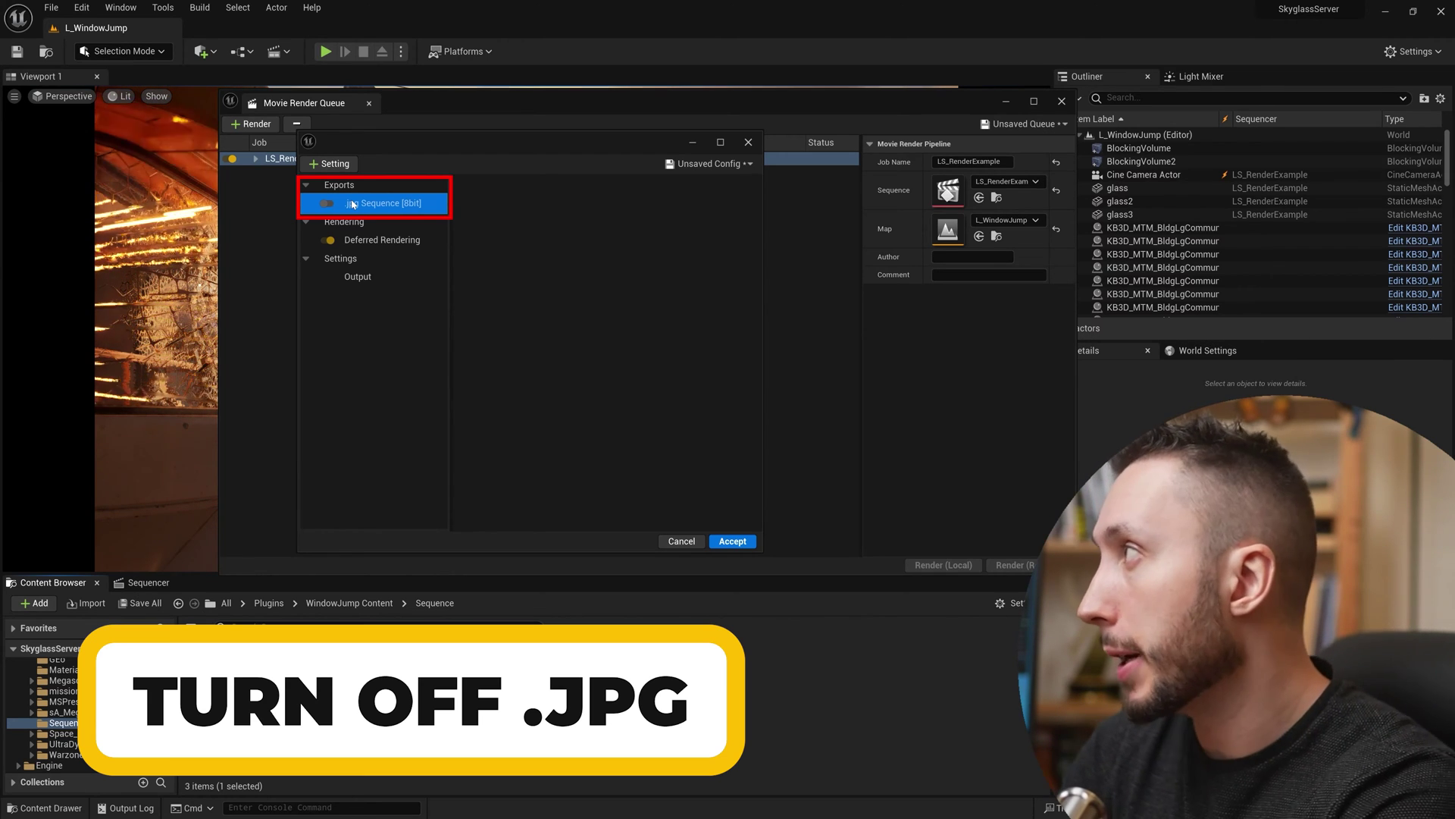
{"action": "left_click", "coordinate": [335, 164]}
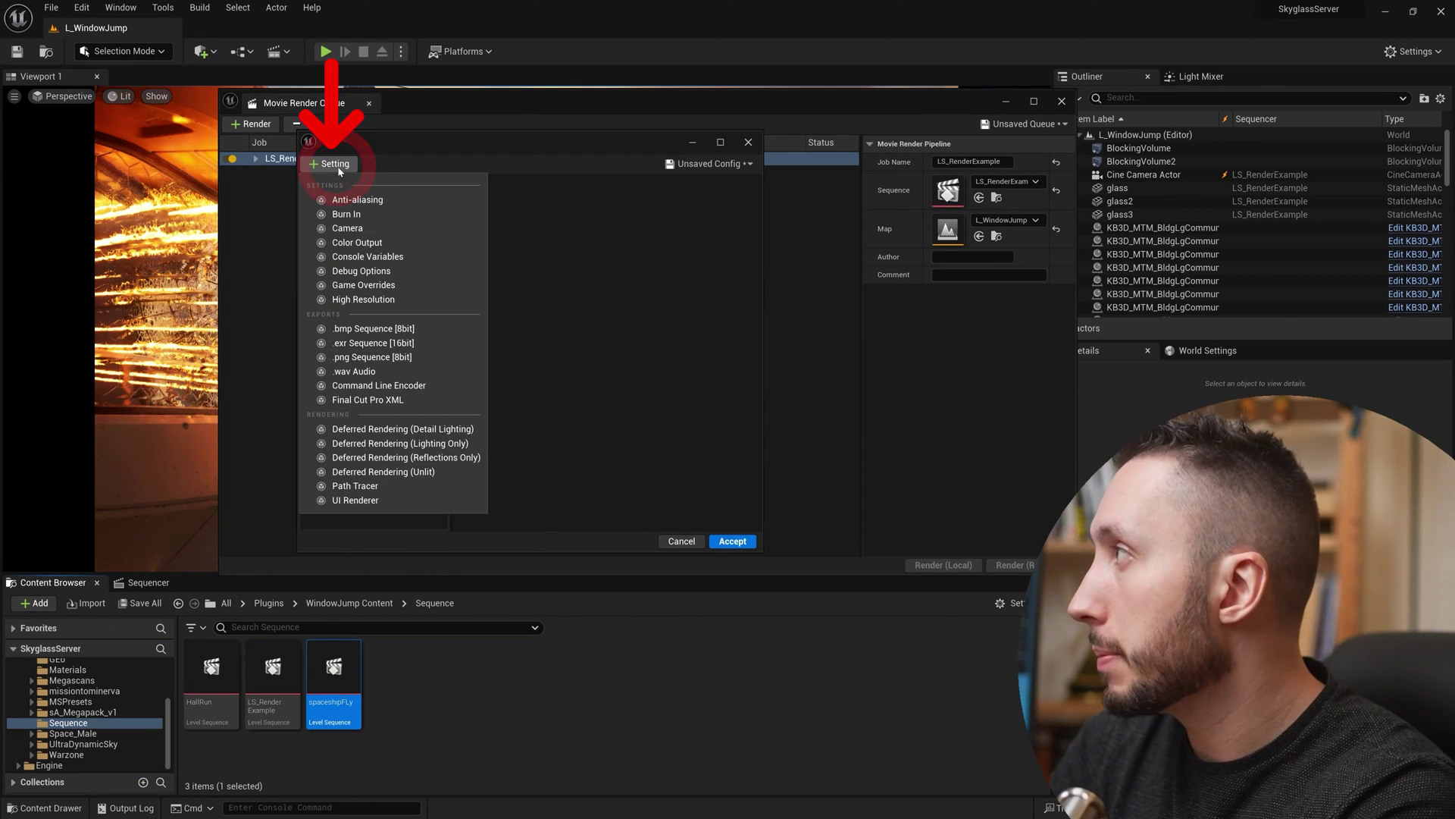
{"action": "left_click", "coordinate": [402, 343]}
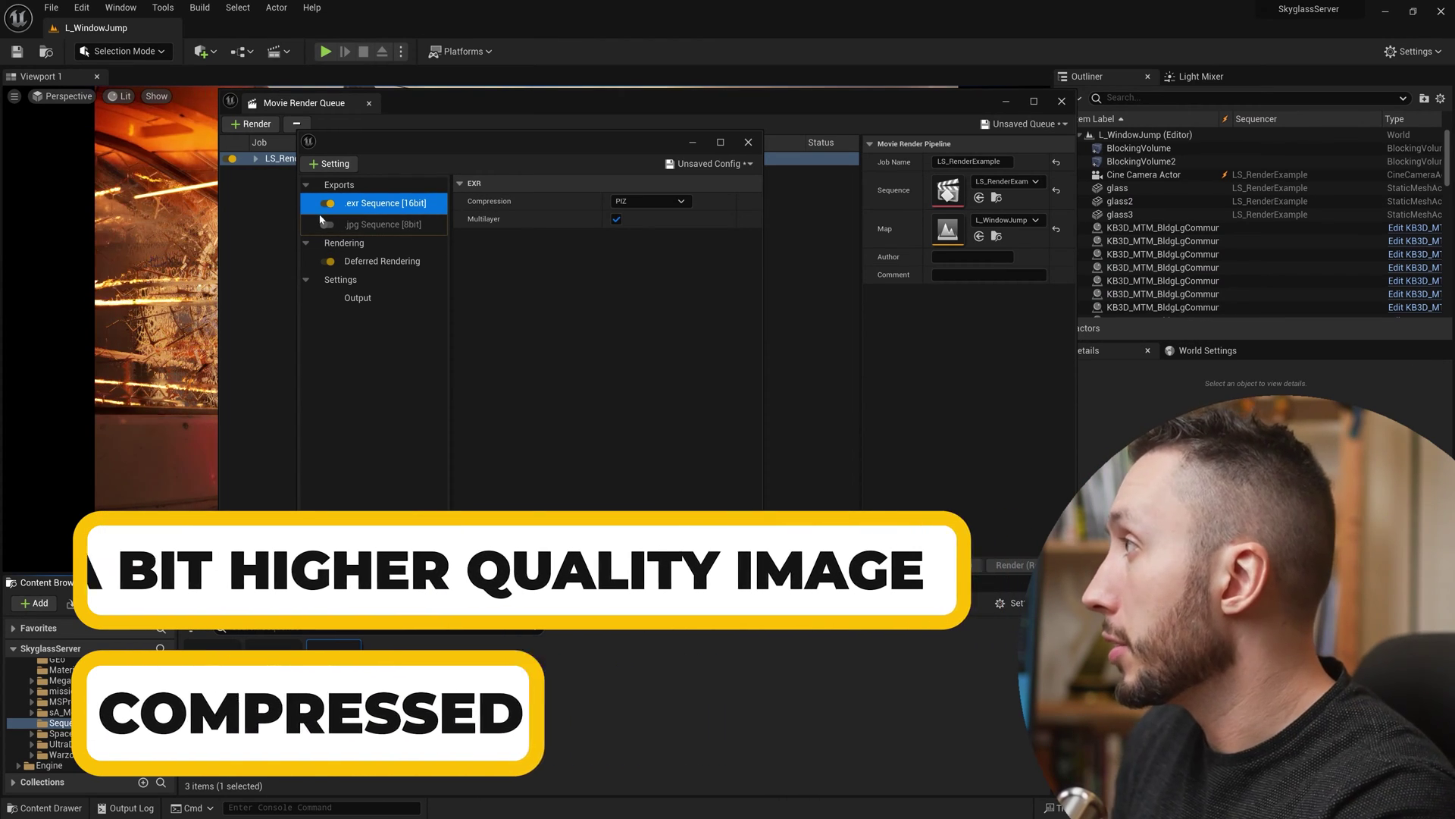
- Review the Deferred Rendering options and add the Anti-aliasing setting to the render configuration
{"action": "left_click", "coordinate": [345, 165]}
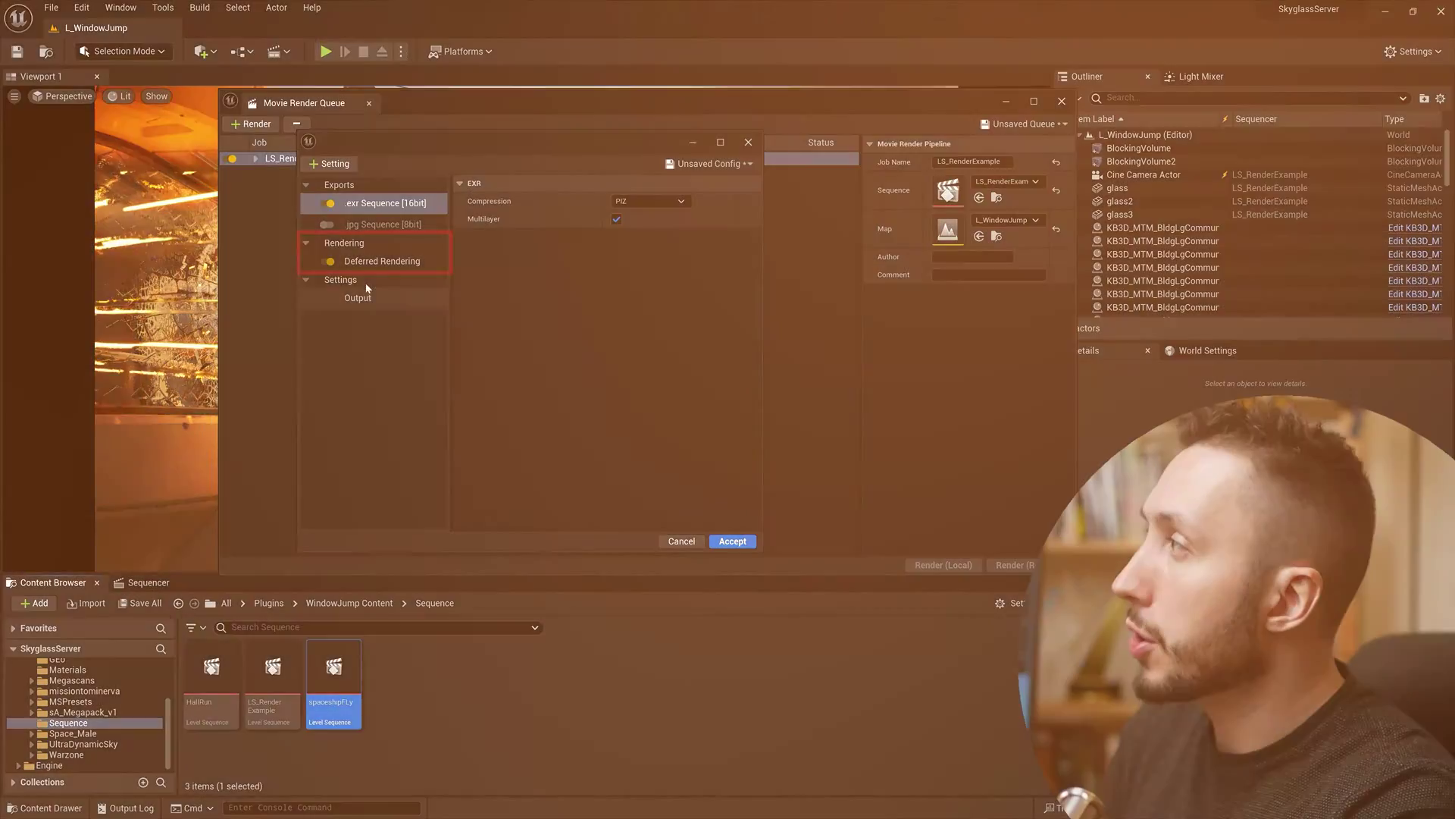
{"action": "left_click", "coordinate": [383, 261]}
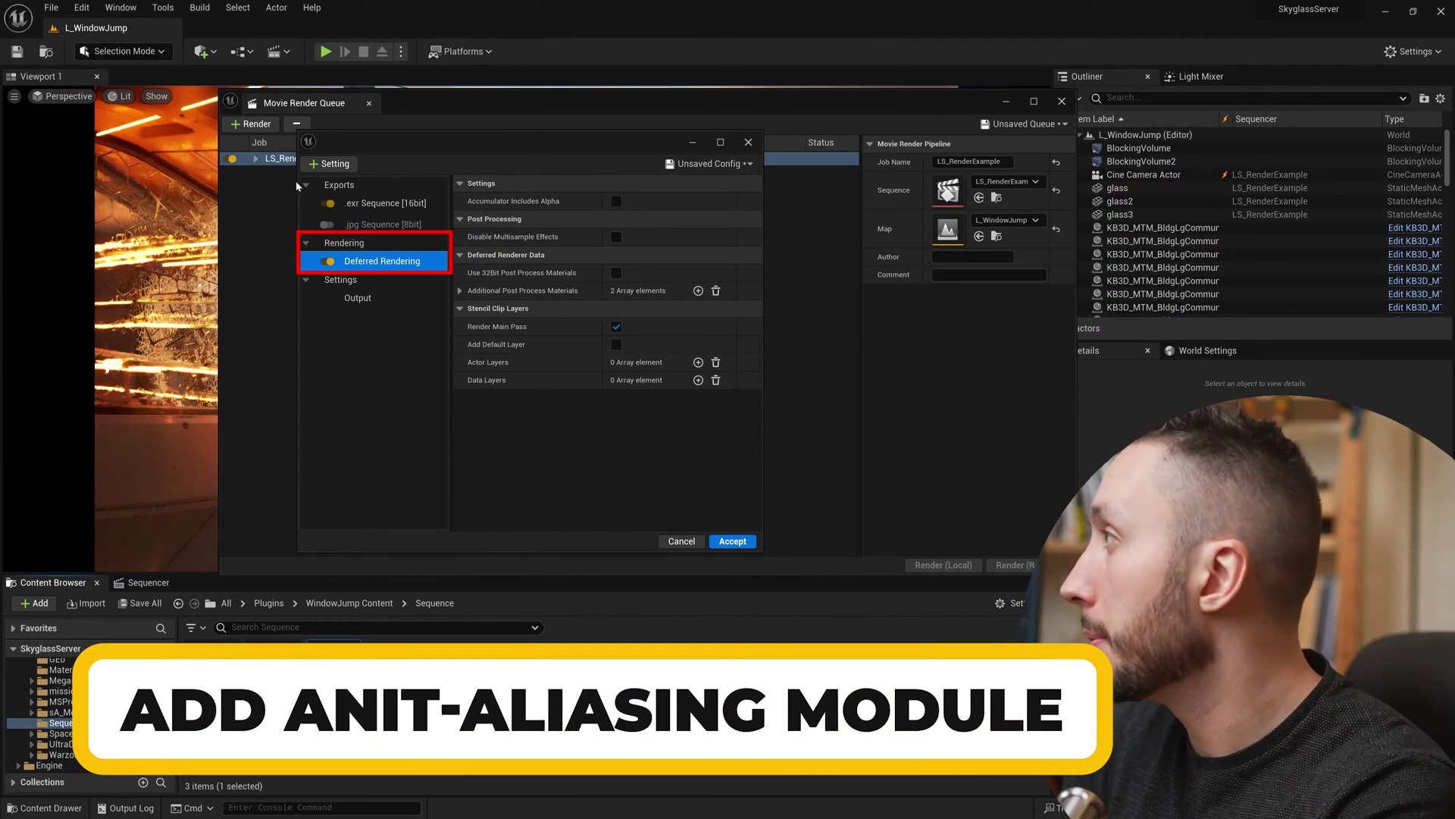
{"action": "left_click", "coordinate": [332, 164]}
{"action": "left_click", "coordinate": [371, 200]}
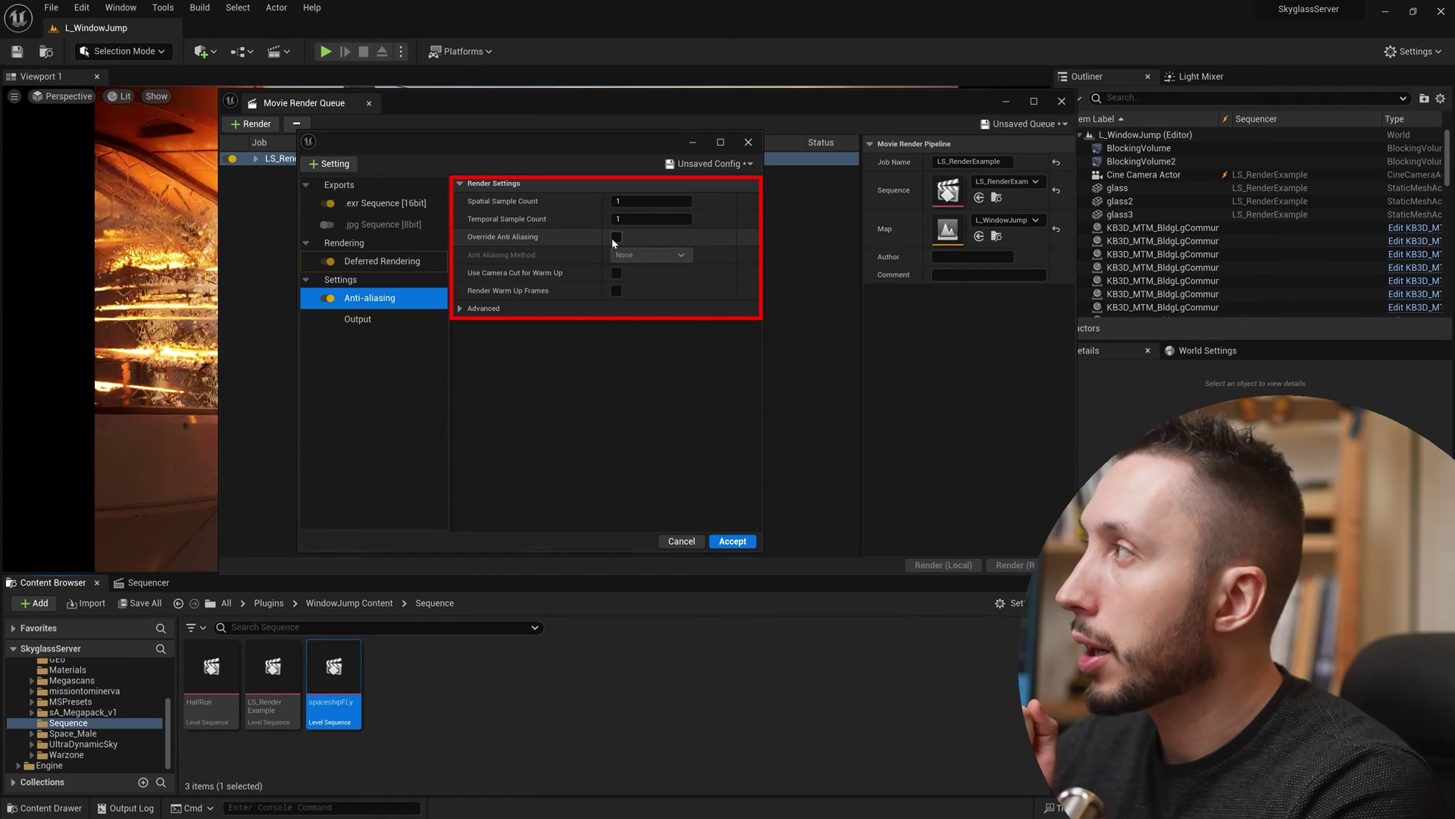
- Enable Override Anti Aliasing and set the temporal sample count to 16
{"action": "left_click", "coordinate": [616, 237]}
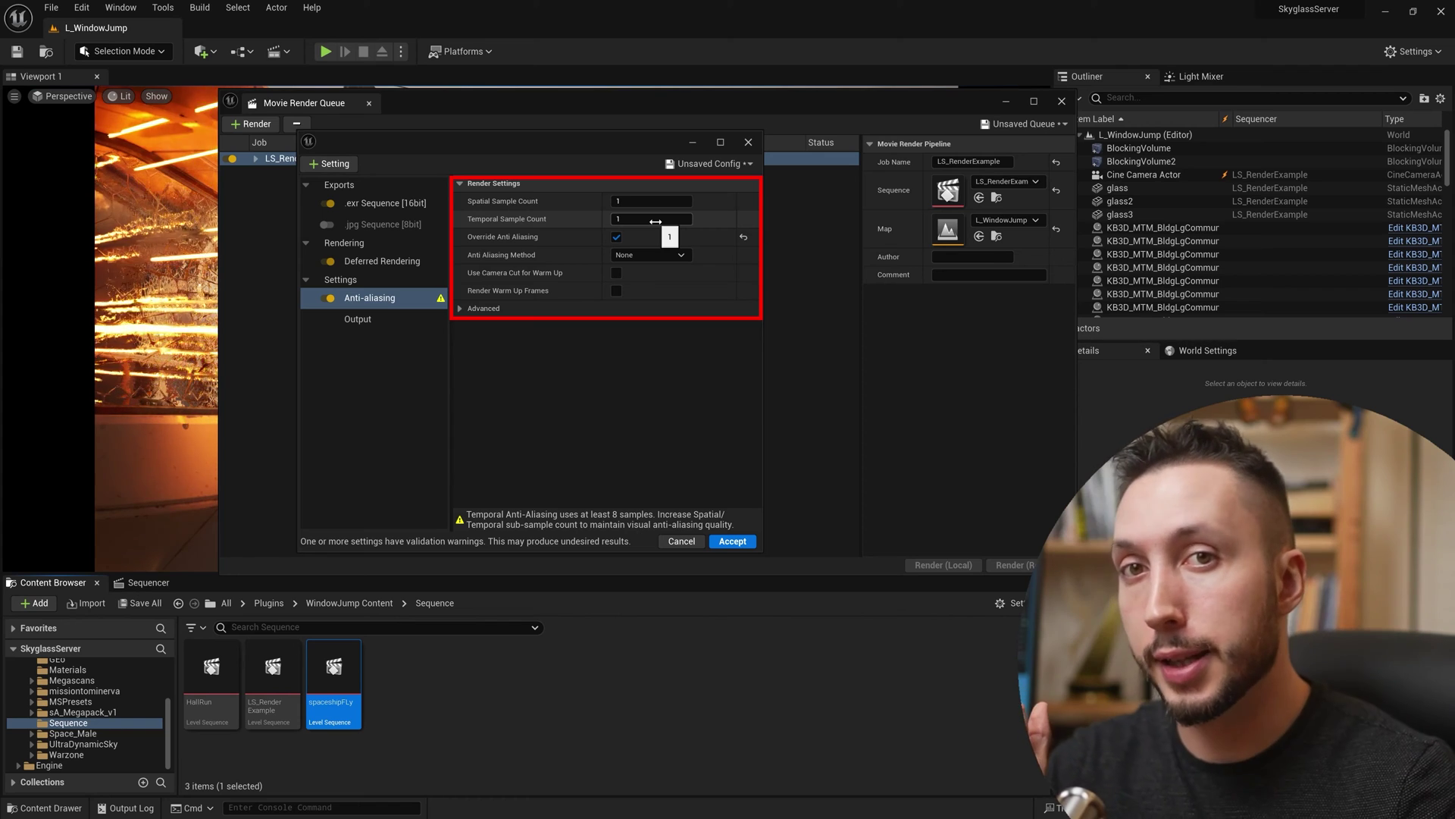
{"action": "left_click", "coordinate": [649, 224]}
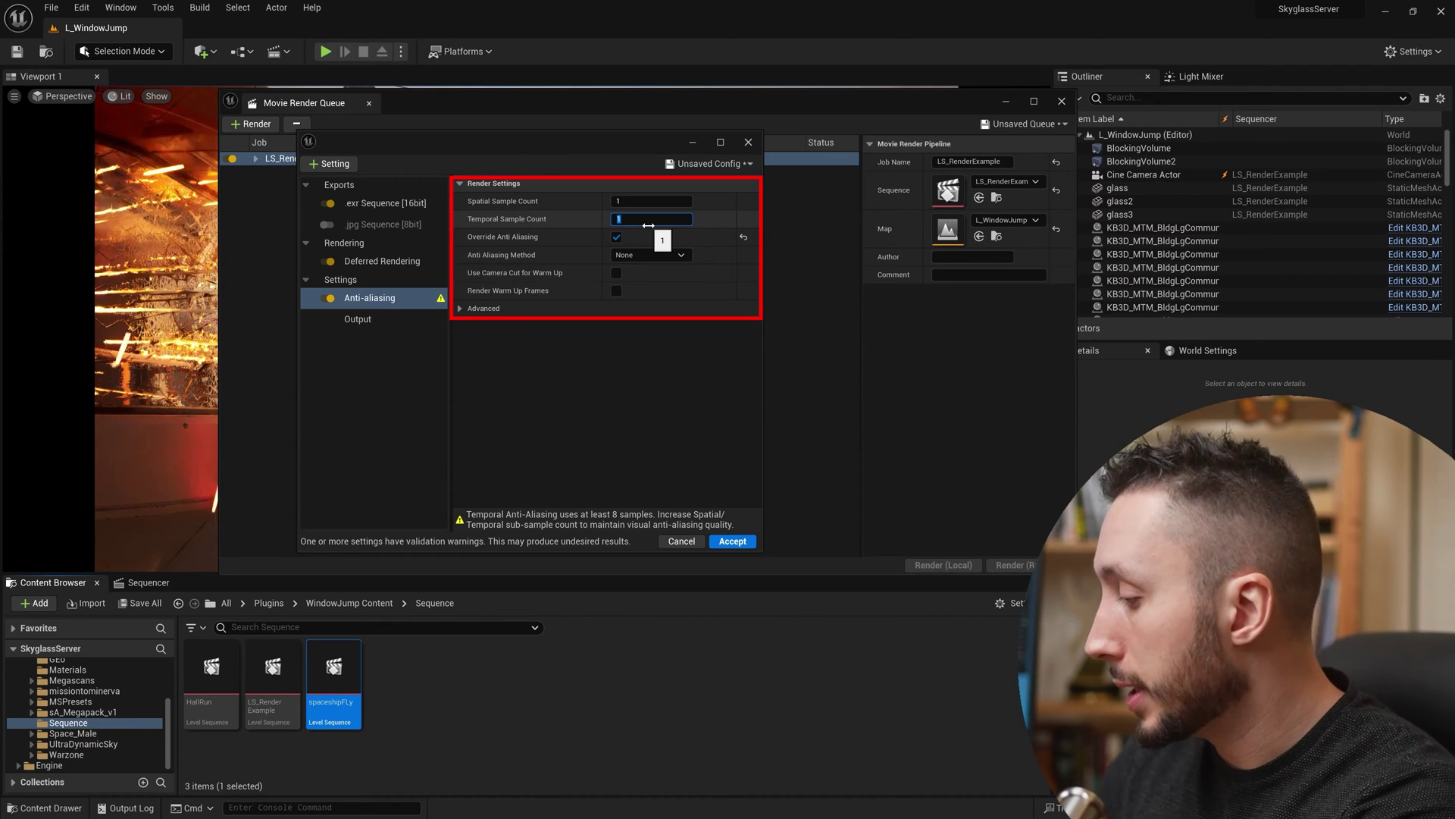
{"action": "type", "text": "16"}
{"action": "key", "text": "Return"}
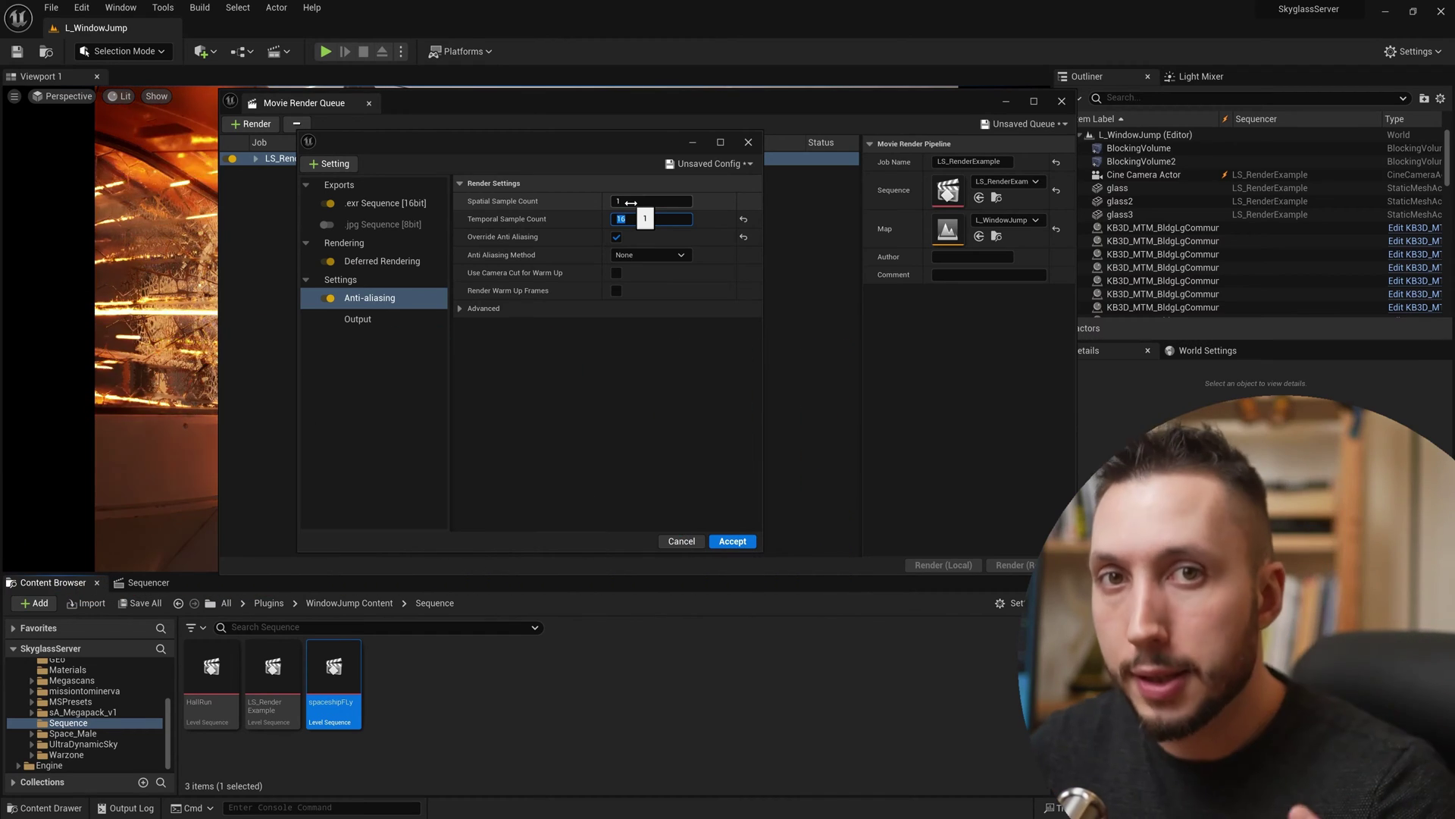
- Try spatial sample counts of 4 and 8 in the anti-aliasing settings
{"action": "left_click_drag", "start_coordinate": [612, 144], "coordinate": [640, 154]}
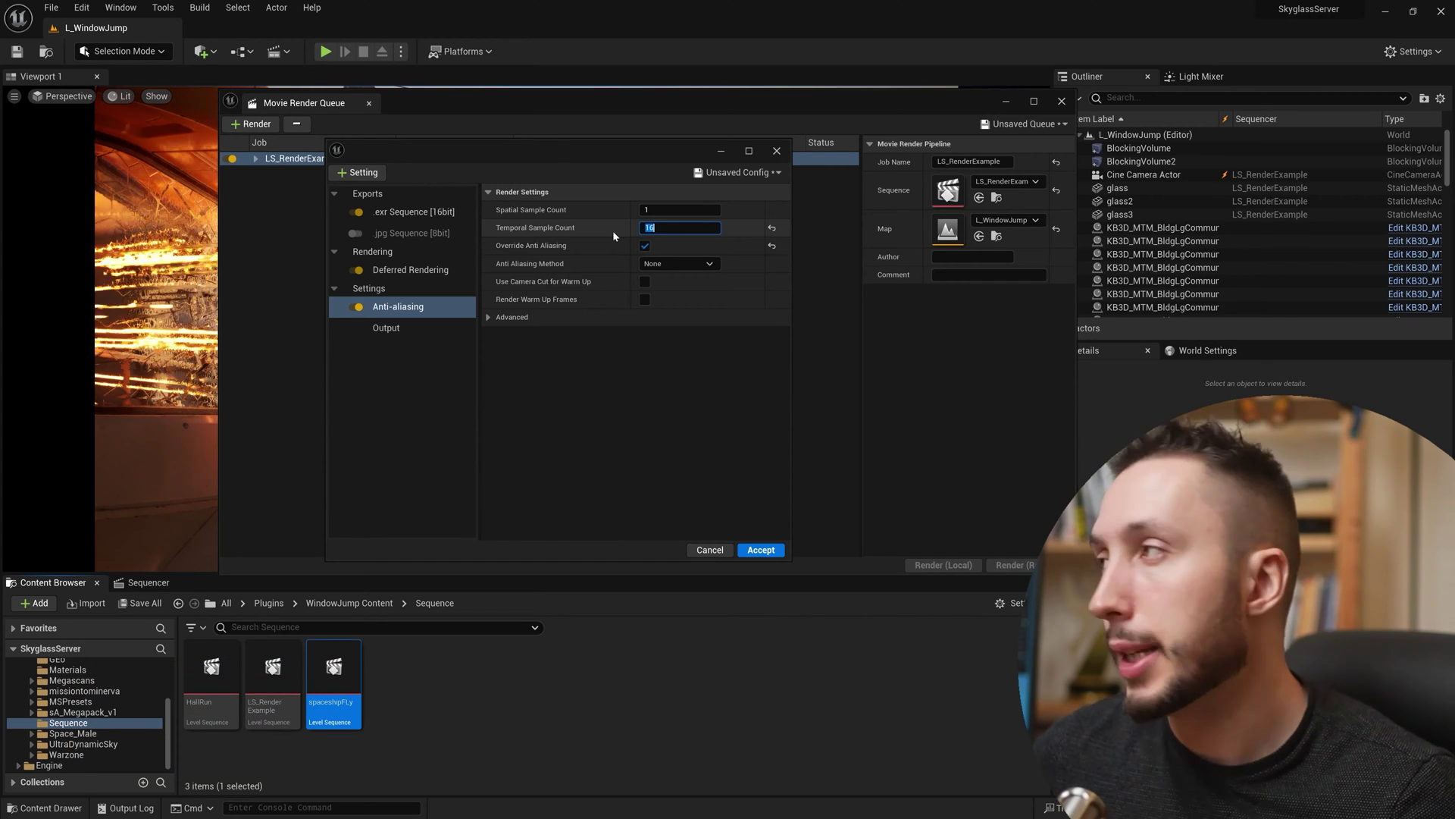
{"action": "left_click", "coordinate": [656, 210]}
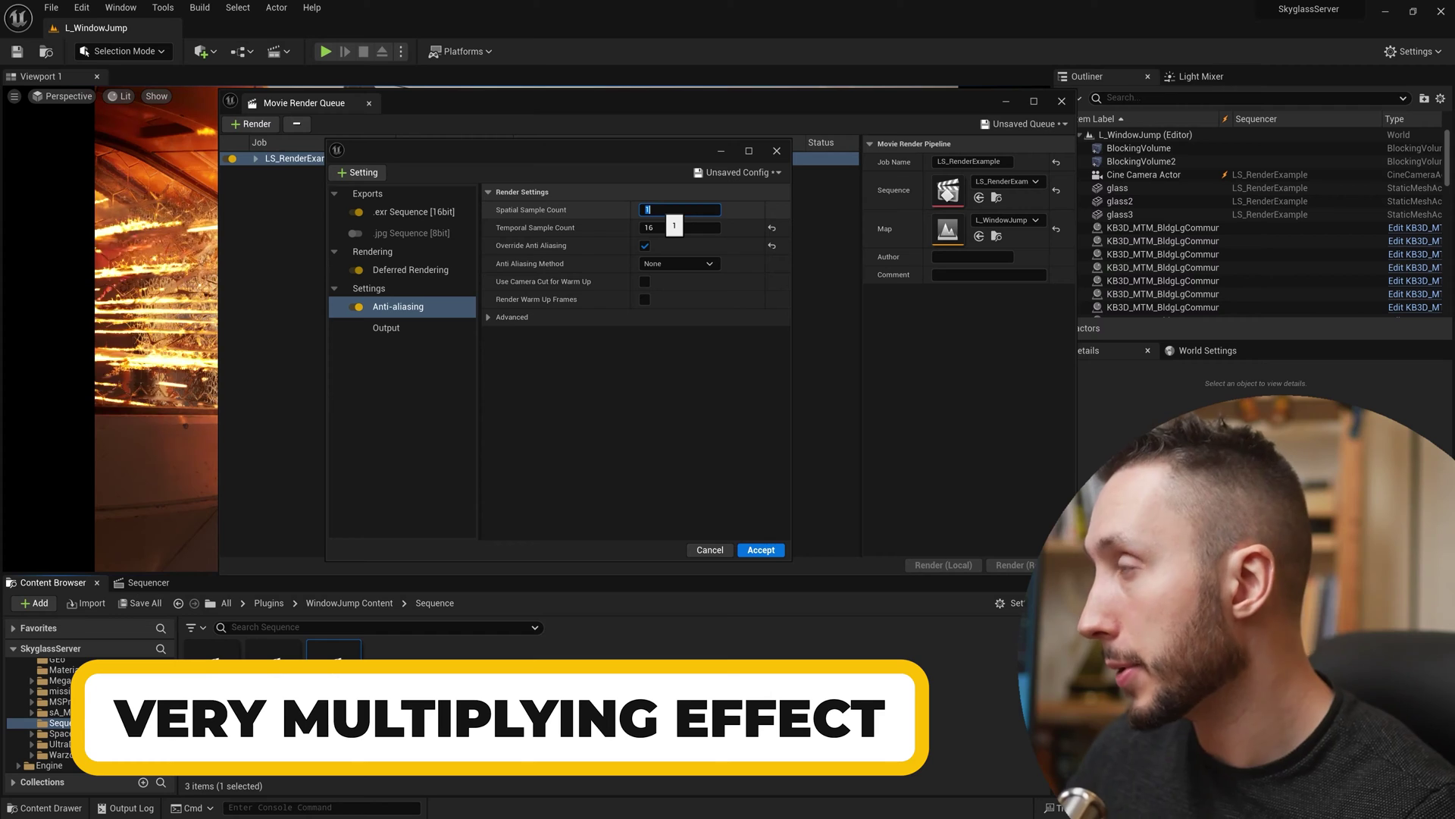
{"action": "type", "text": "4"}
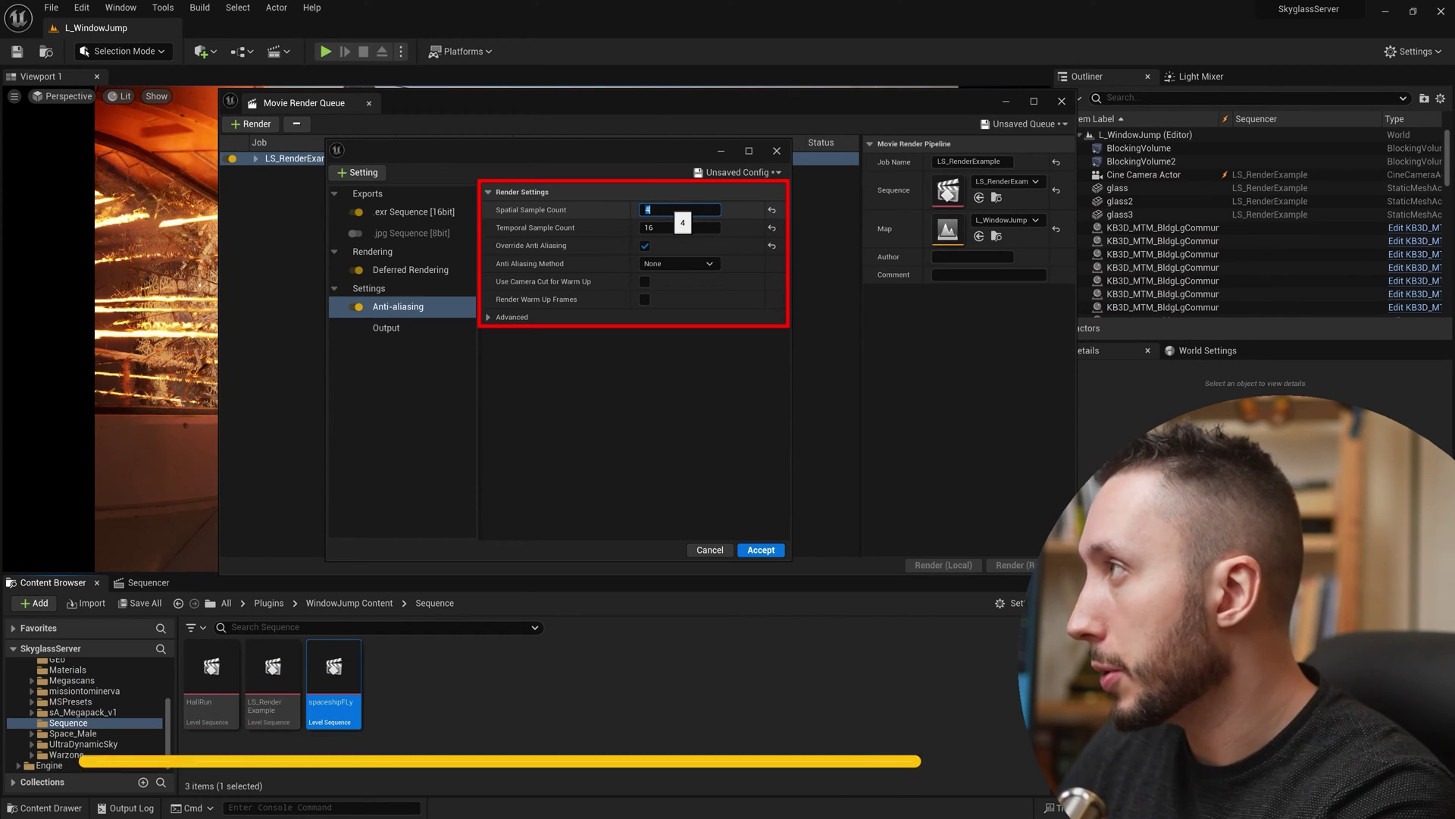
{"action": "type", "text": "8"}
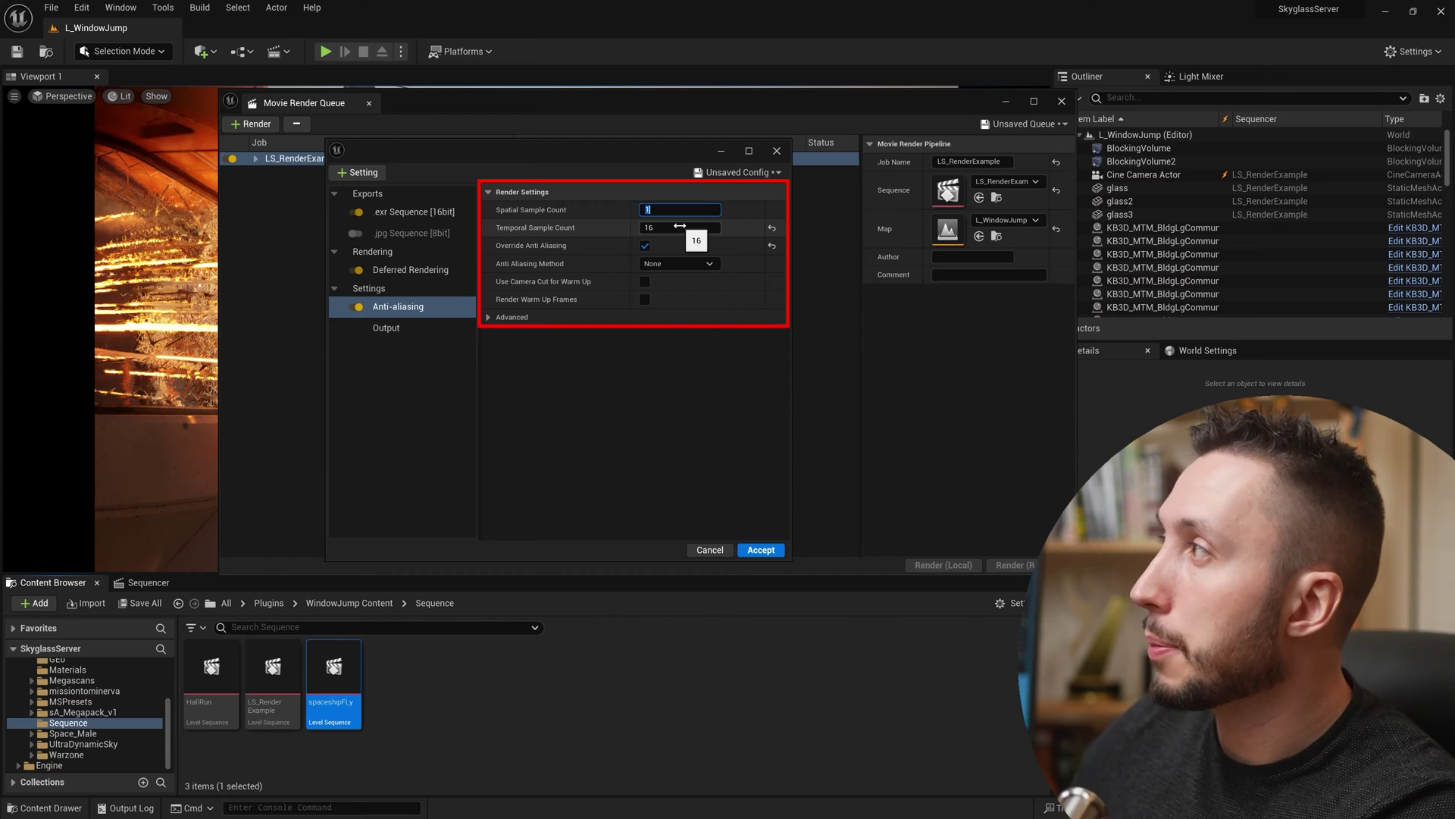
- Try a temporal sample count of 32, and restore it to 16
{"action": "left_click", "coordinate": [680, 227]}
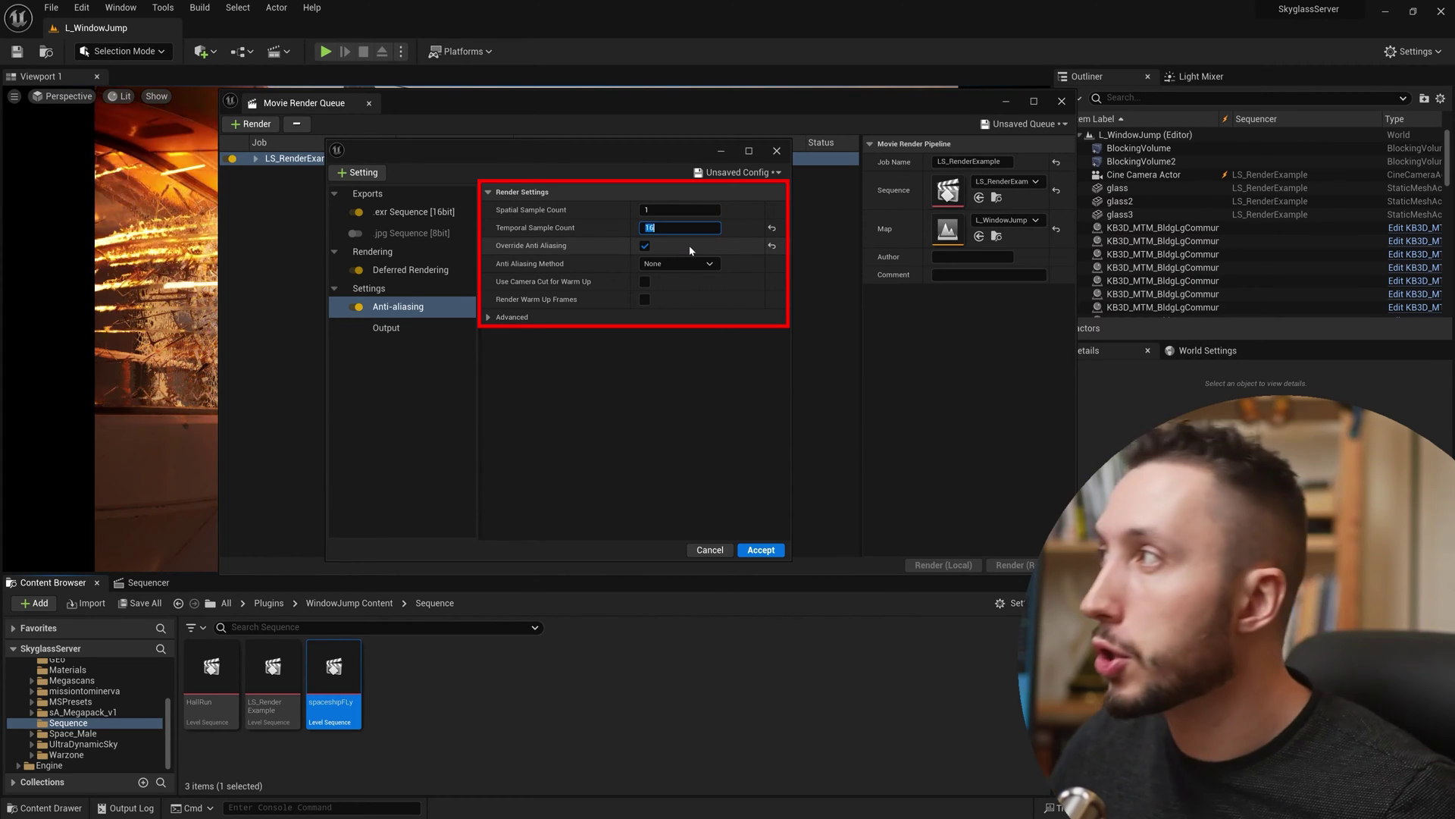
{"action": "type", "text": "32"}
{"action": "key", "text": "Return"}
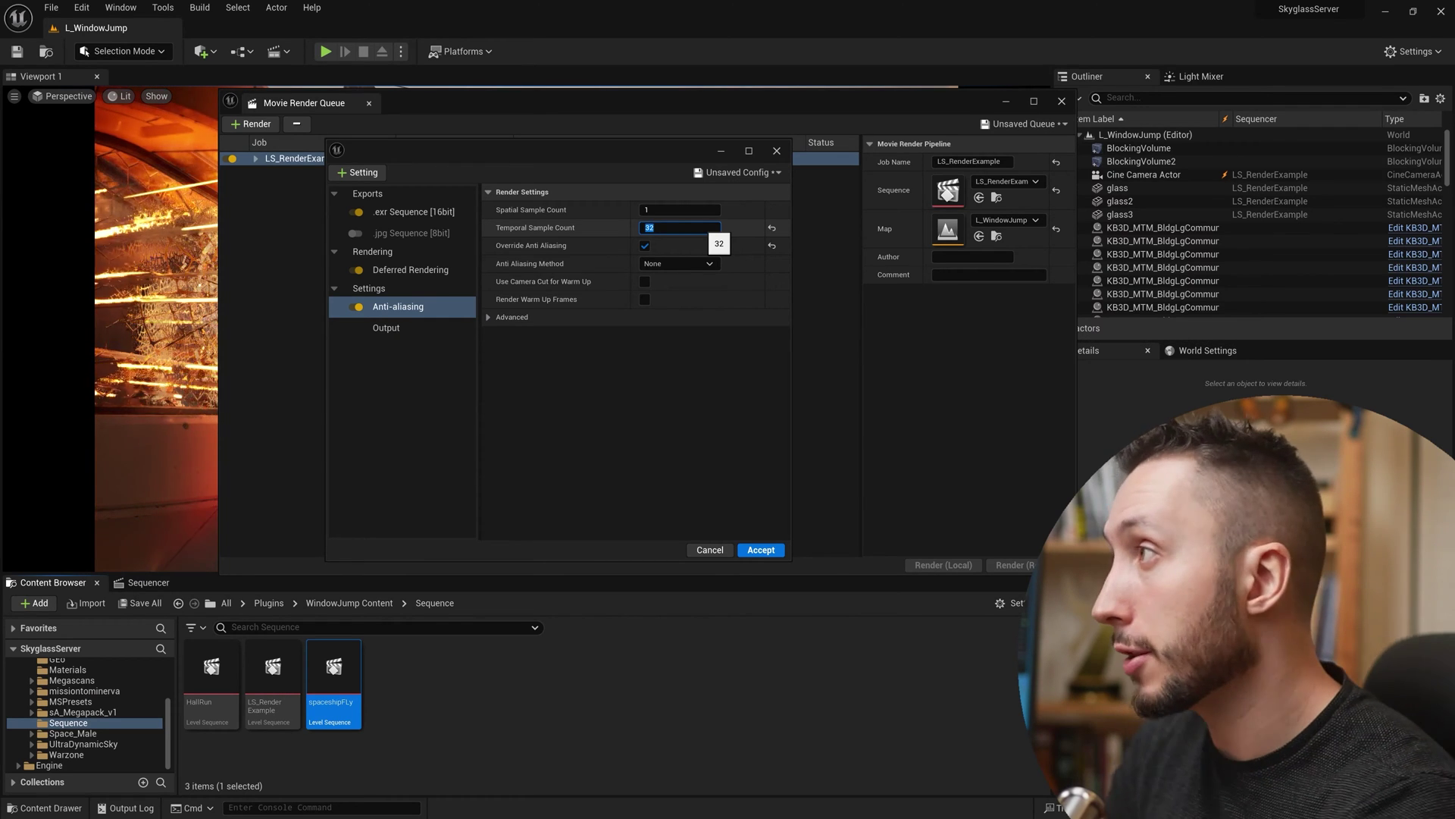
{"action": "type", "text": "16"}
{"action": "key", "text": "Return"}
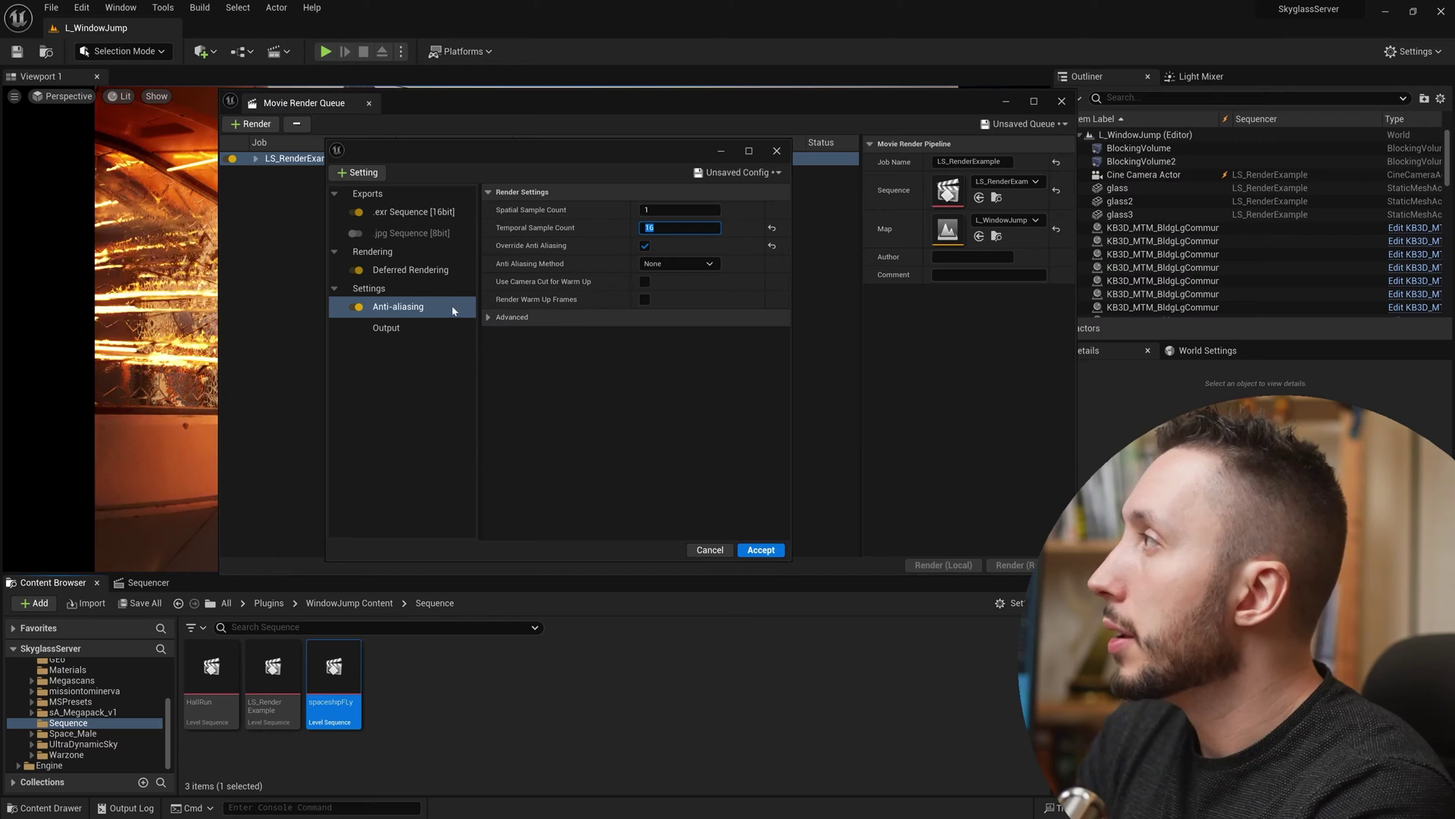
- Add the Game Overrides setting to the render configuration
{"action": "left_click", "coordinate": [378, 176]}
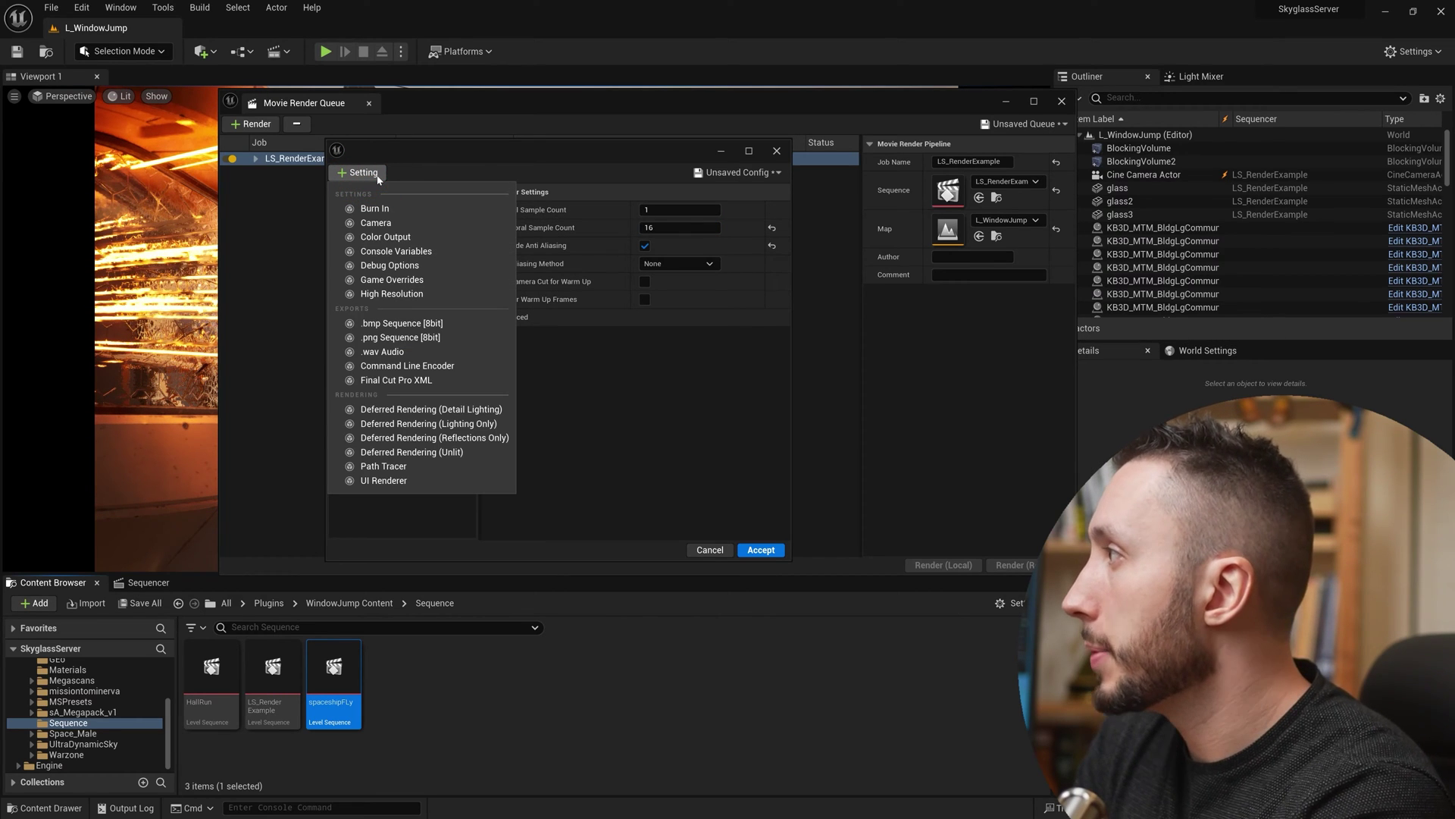
{"action": "left_click", "coordinate": [421, 279]}
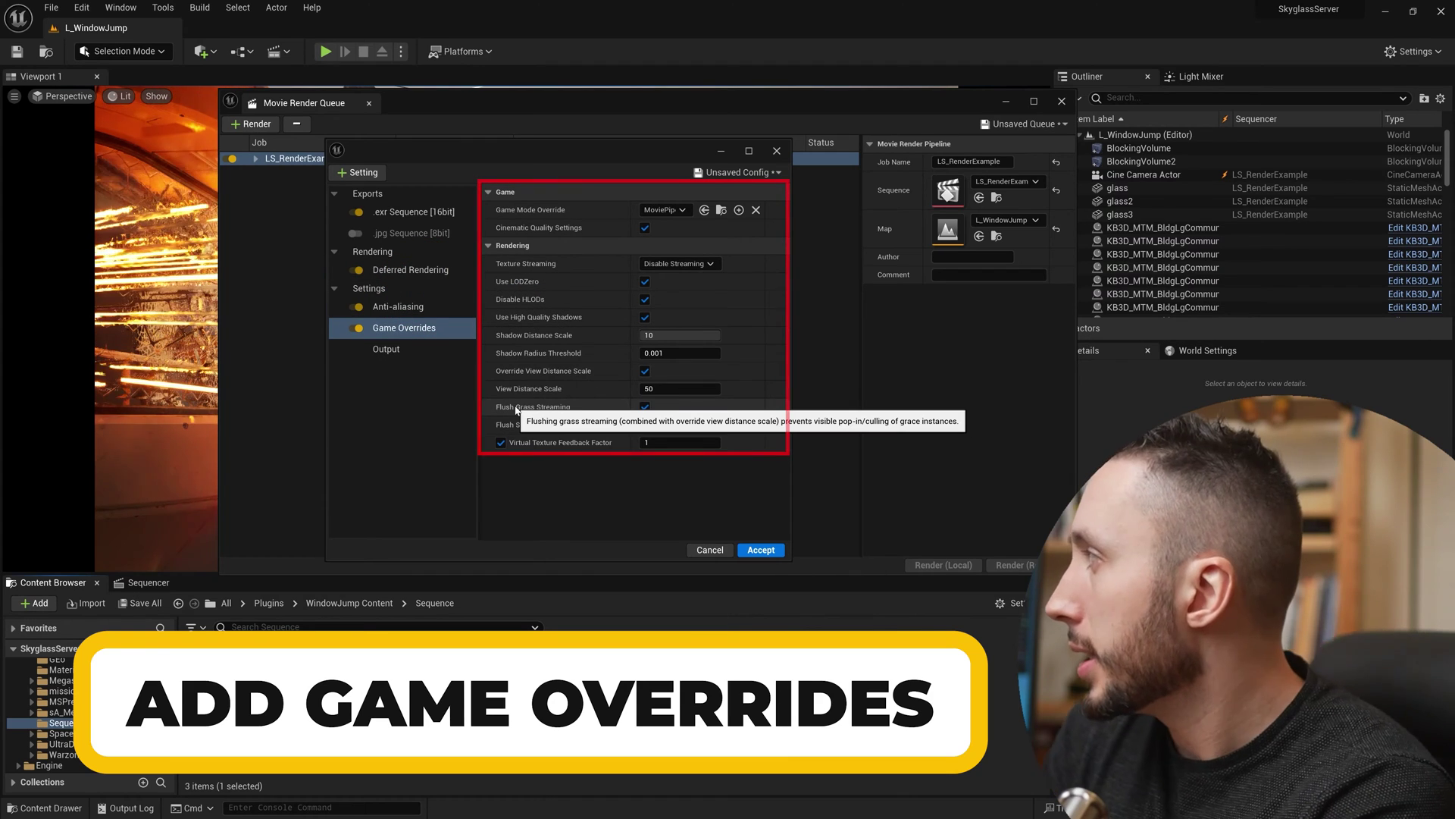
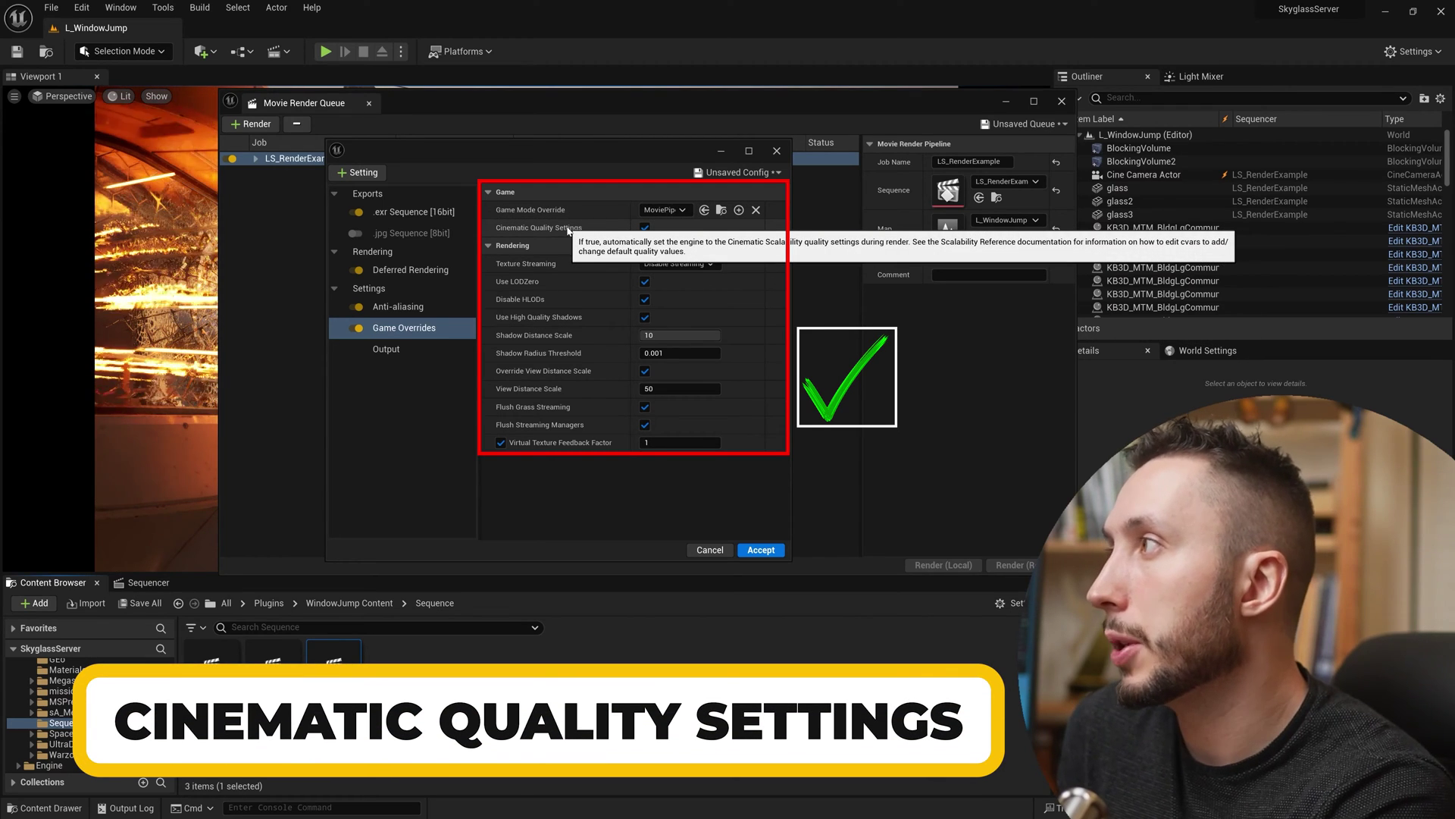
- Examine the quality levels in the editor's Engine Scalability Settings, and return to the render configuration
{"action": "left_click", "coordinate": [1403, 53]}
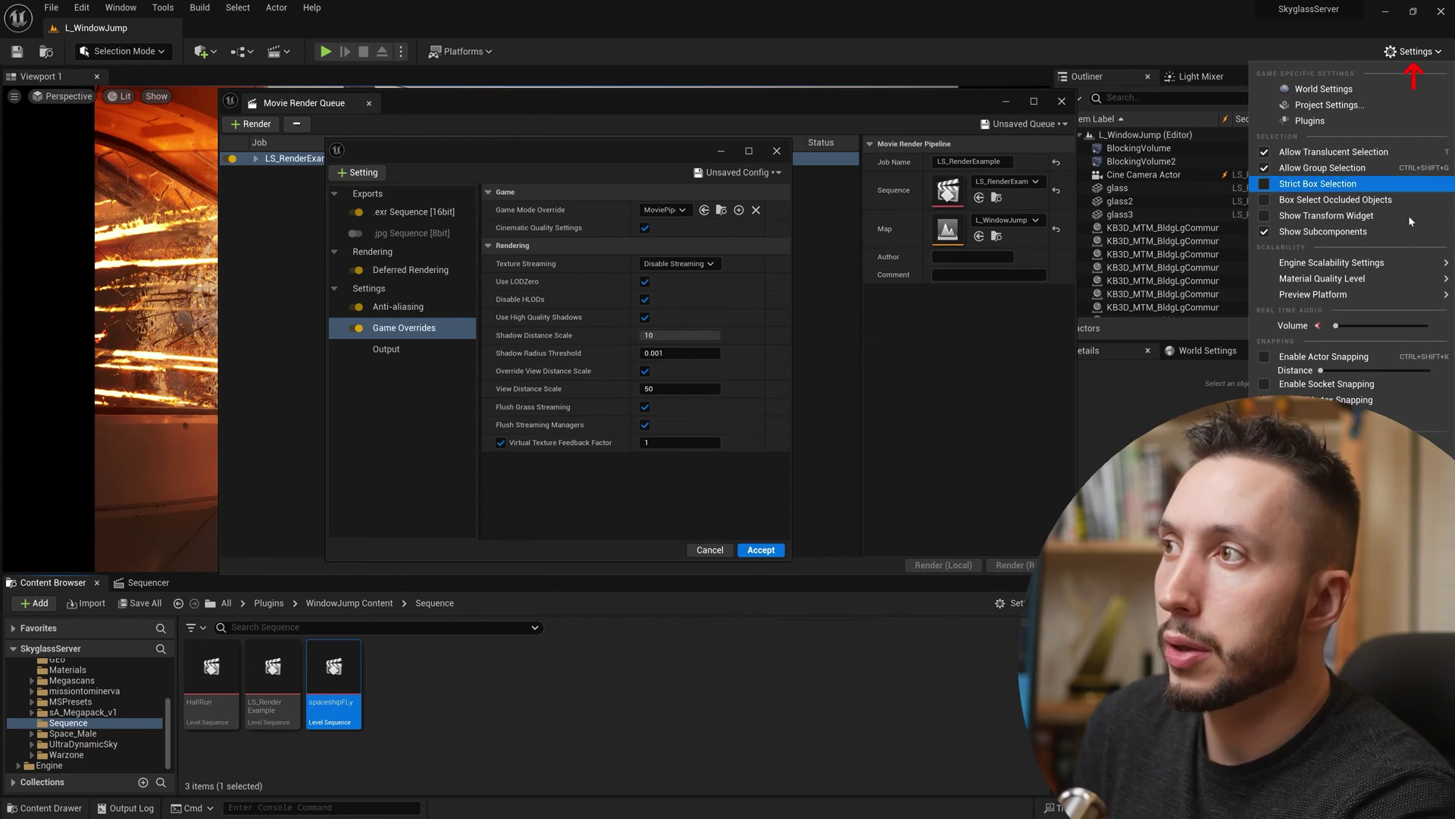
{"action": "left_click", "coordinate": [1393, 259]}
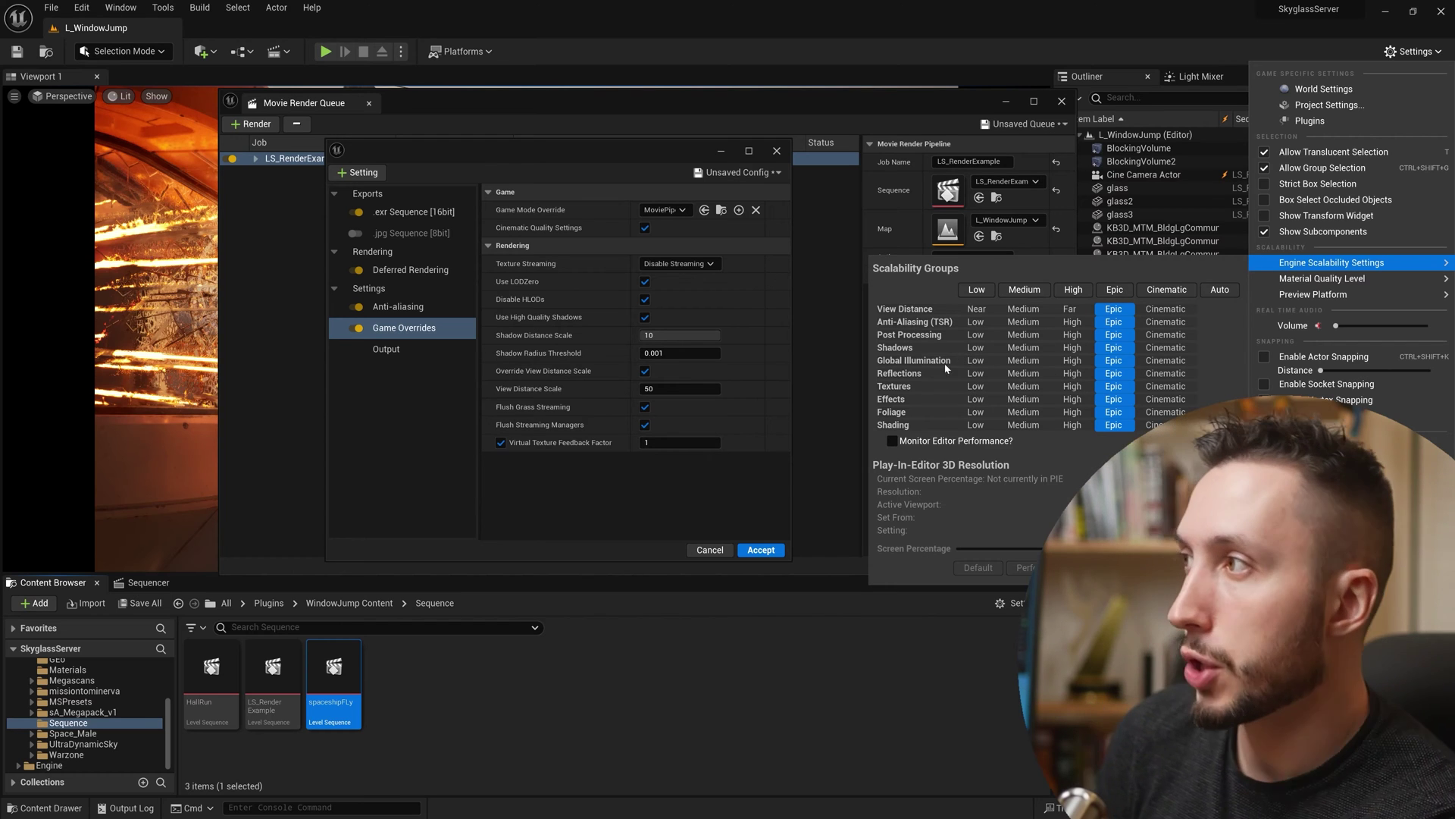
{"action": "left_click", "coordinate": [615, 288]}
- Review the Cinematic Quality Settings description and the Texture Streaming options in the Game Overrides
{"action": "mouse_move", "coordinate": [568, 231]}
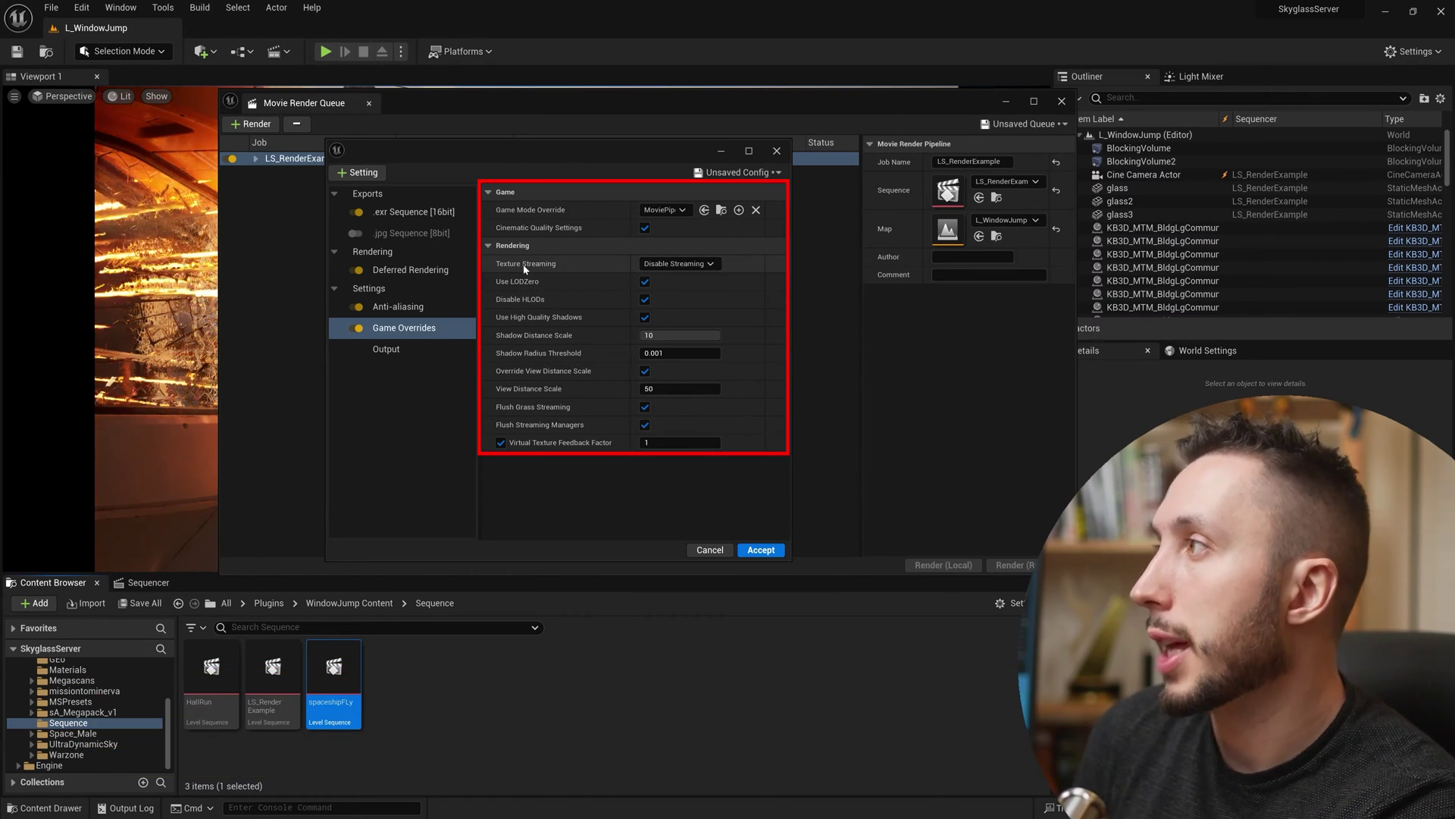
{"action": "left_click", "coordinate": [678, 263]}
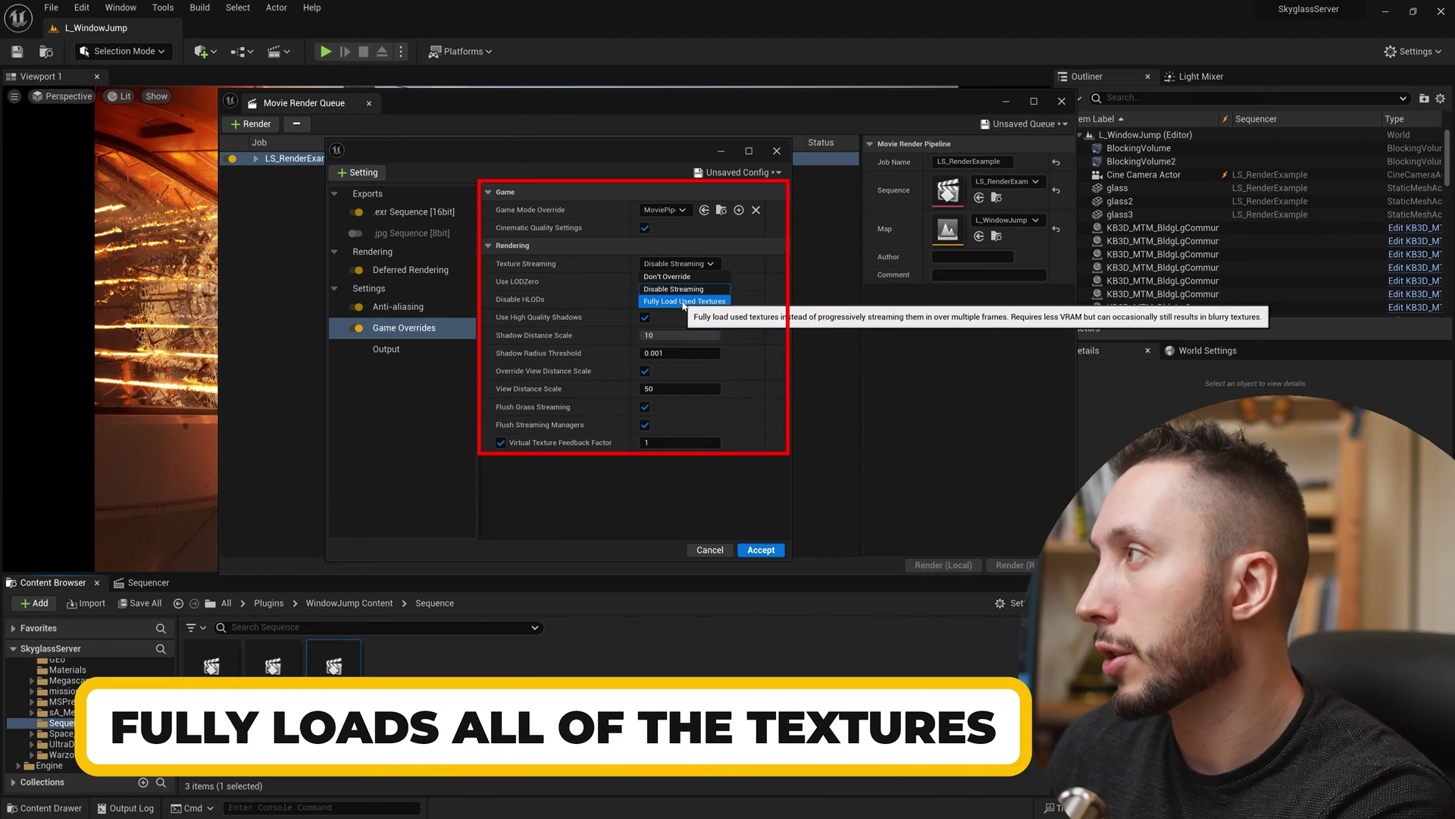
{"action": "left_click", "coordinate": [678, 277]}
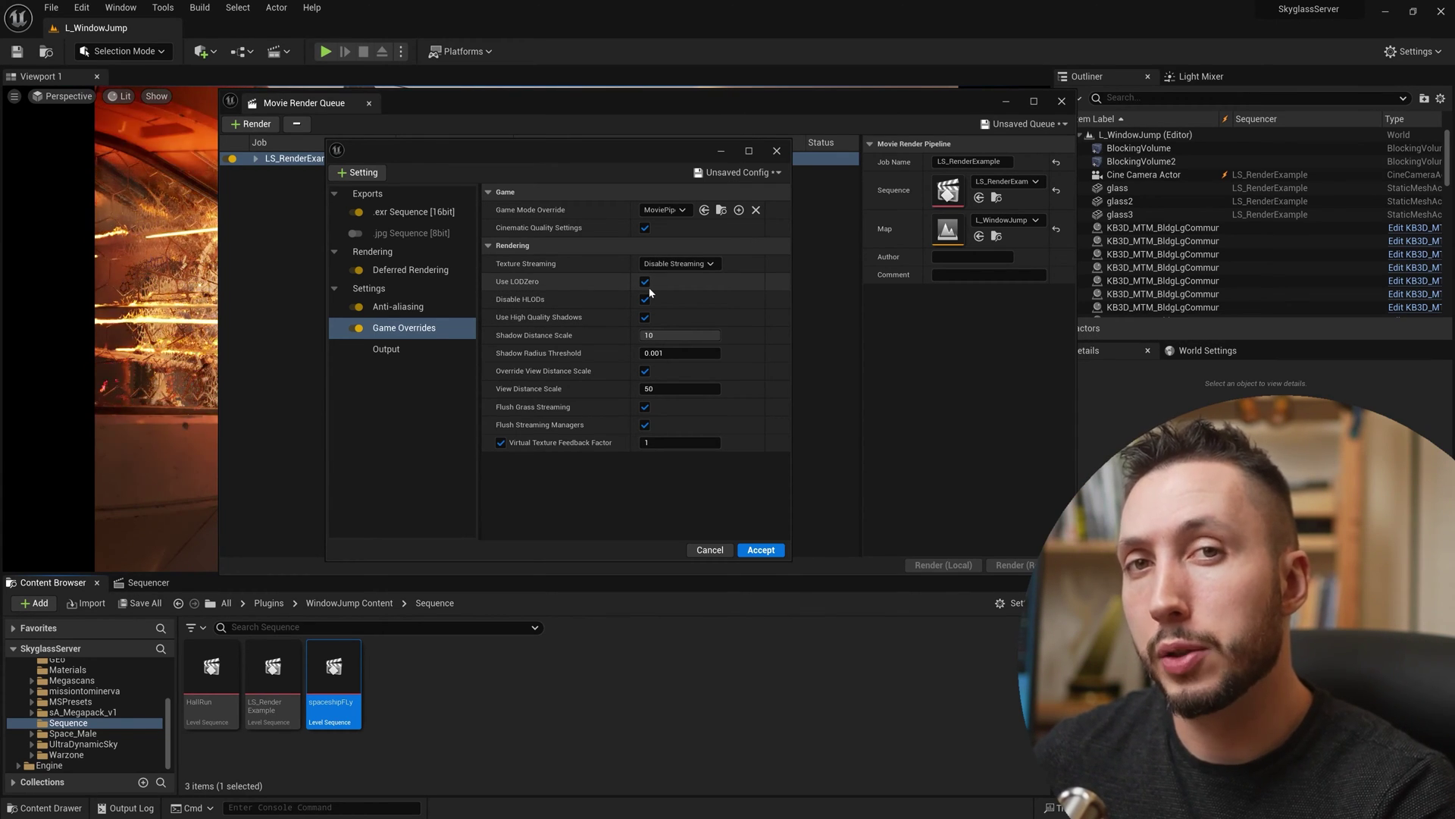
- Set the output resolution to 3840 × 2160 and put away the browser page showing common video resolutions
{"action": "left_click", "coordinate": [387, 349]}
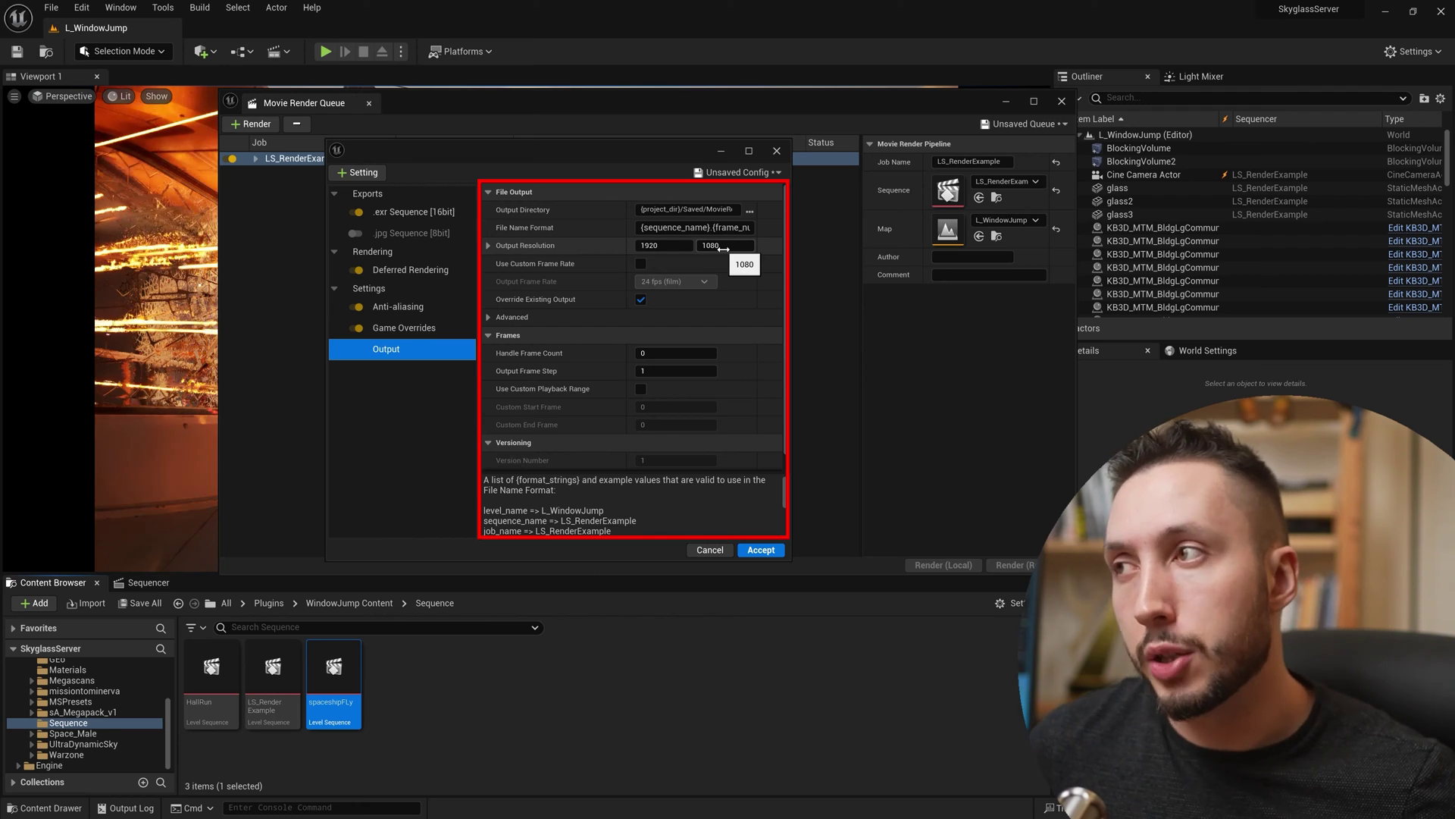
{"action": "left_click", "coordinate": [691, 247]}
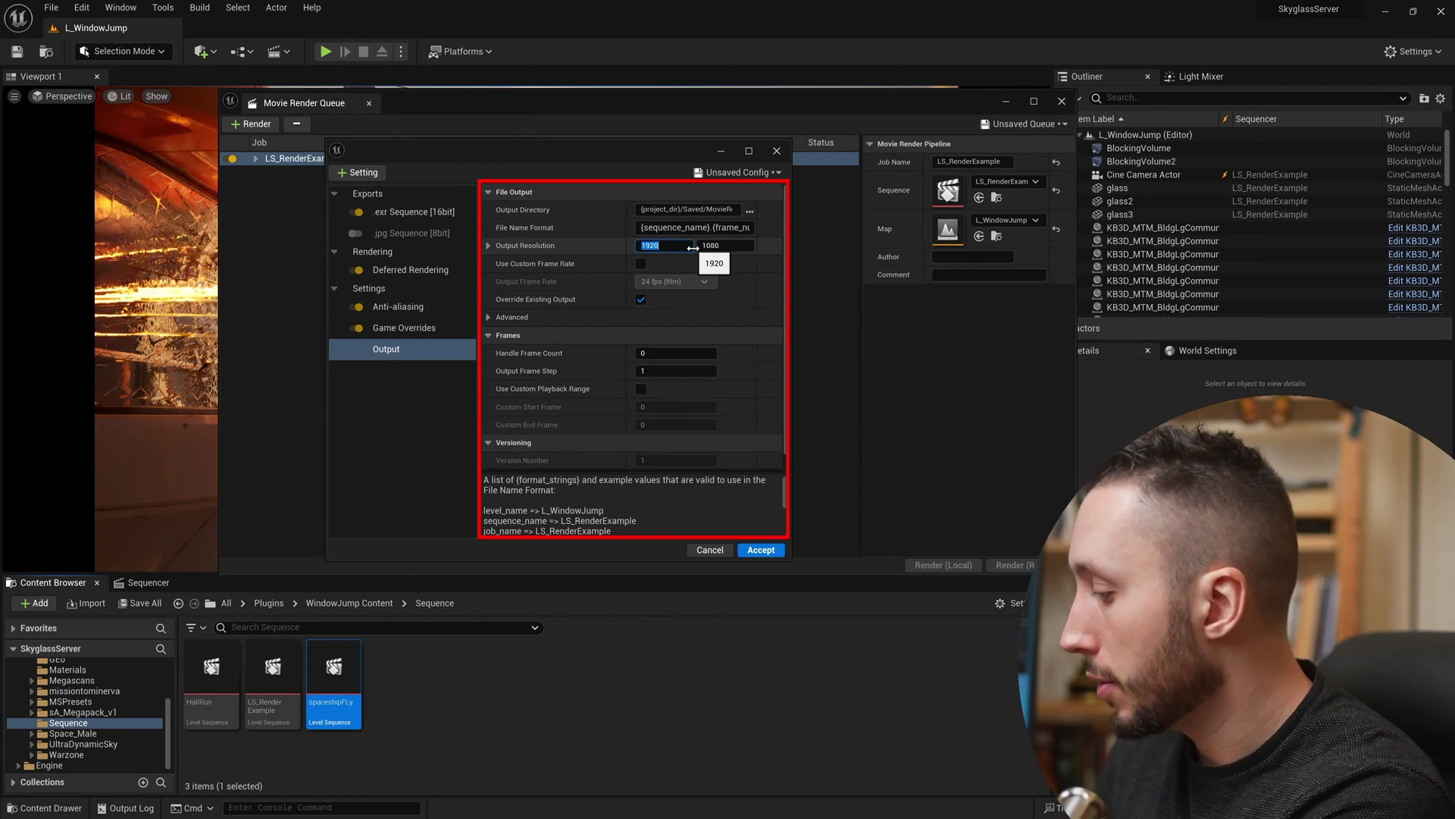
{"action": "type", "text": "3840"}
{"action": "left_click", "coordinate": [724, 247]}
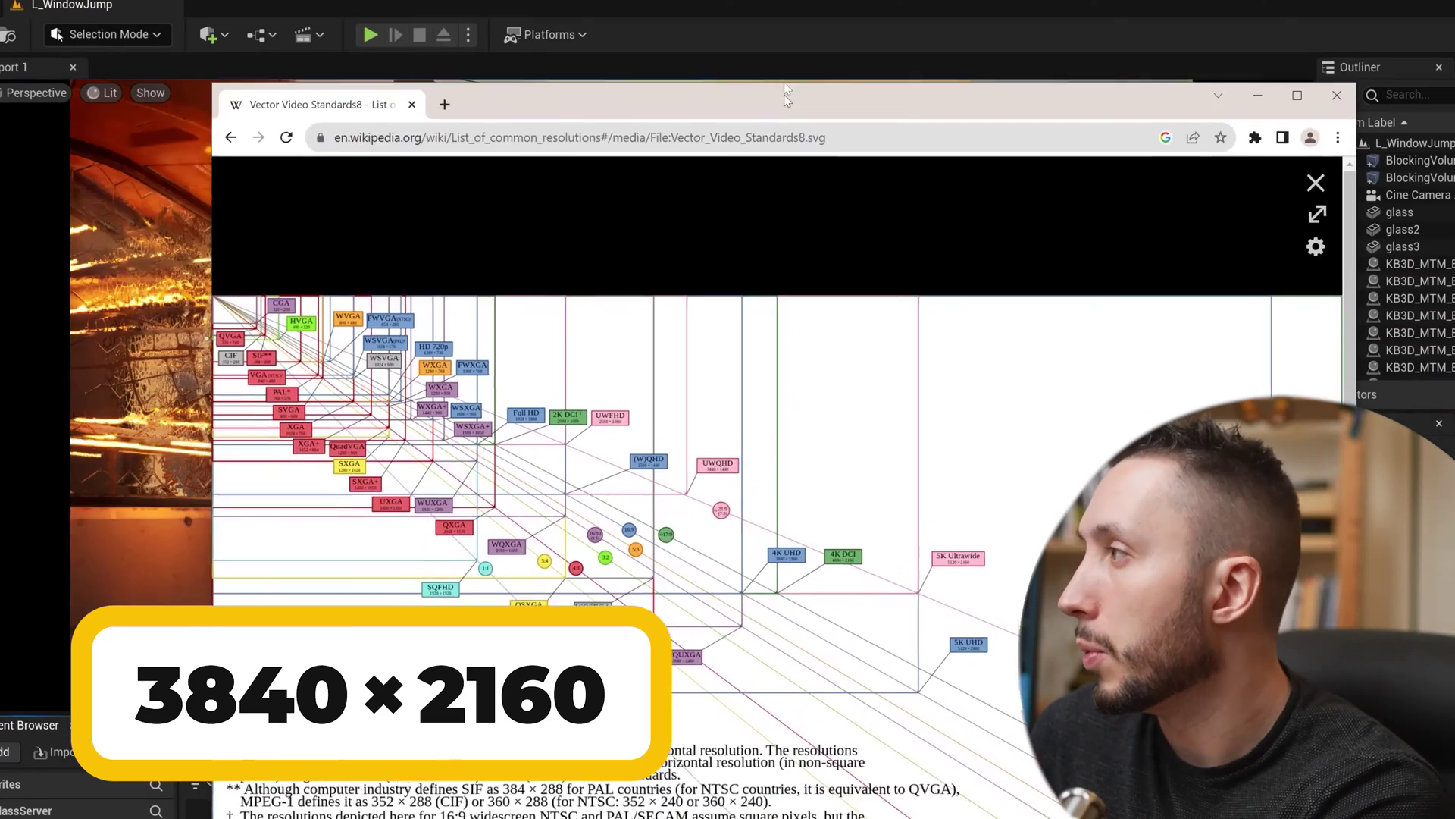
{"action": "left_click_drag", "start_coordinate": [1298, 109], "coordinate": [1283, 51]}
{"action": "left_click", "coordinate": [1282, 44]}
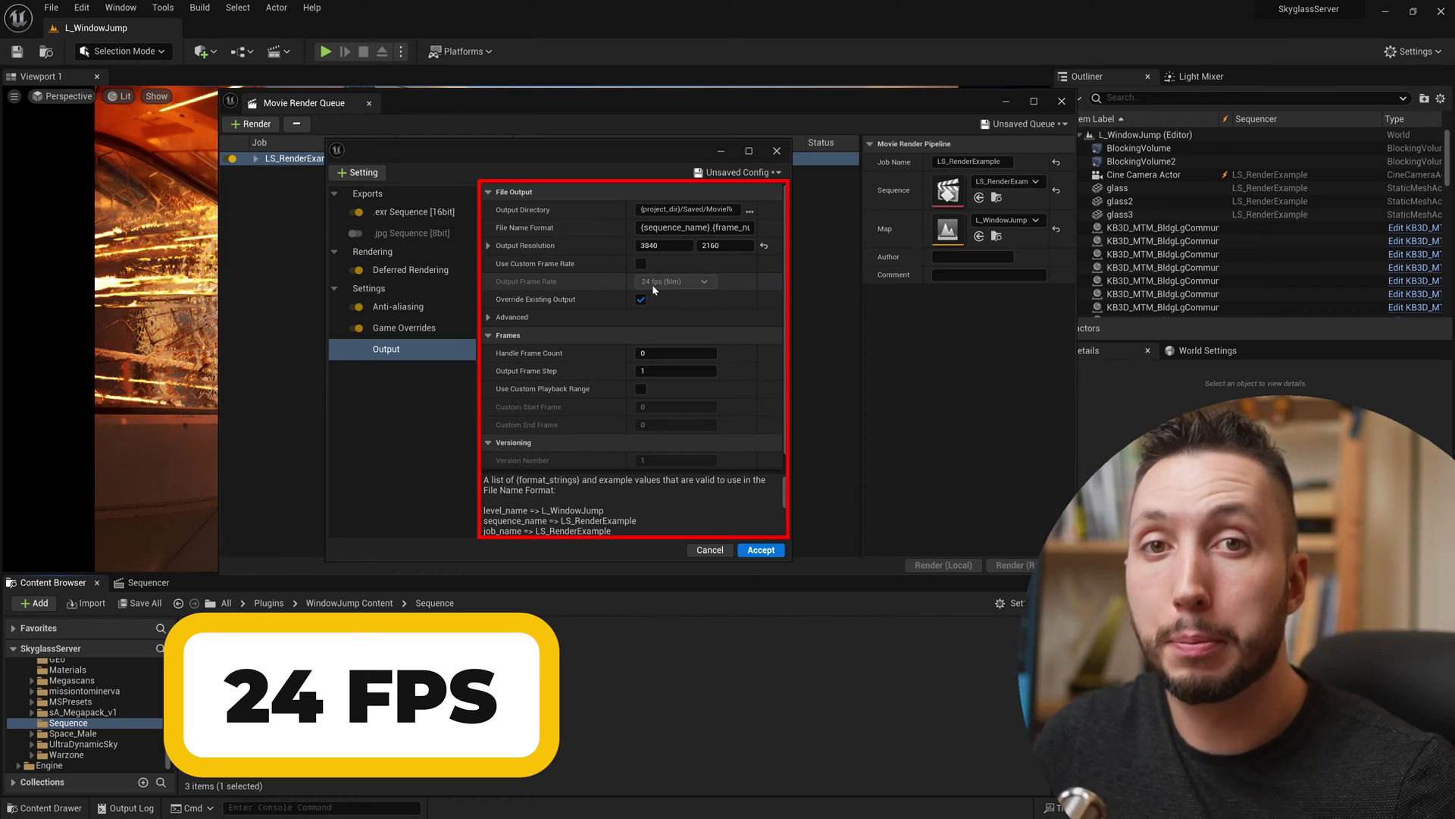
- Enable Use Custom Frame Rate and set the output frame rate to 30 fps
{"action": "left_click", "coordinate": [641, 264]}
{"action": "left_click", "coordinate": [675, 281]}
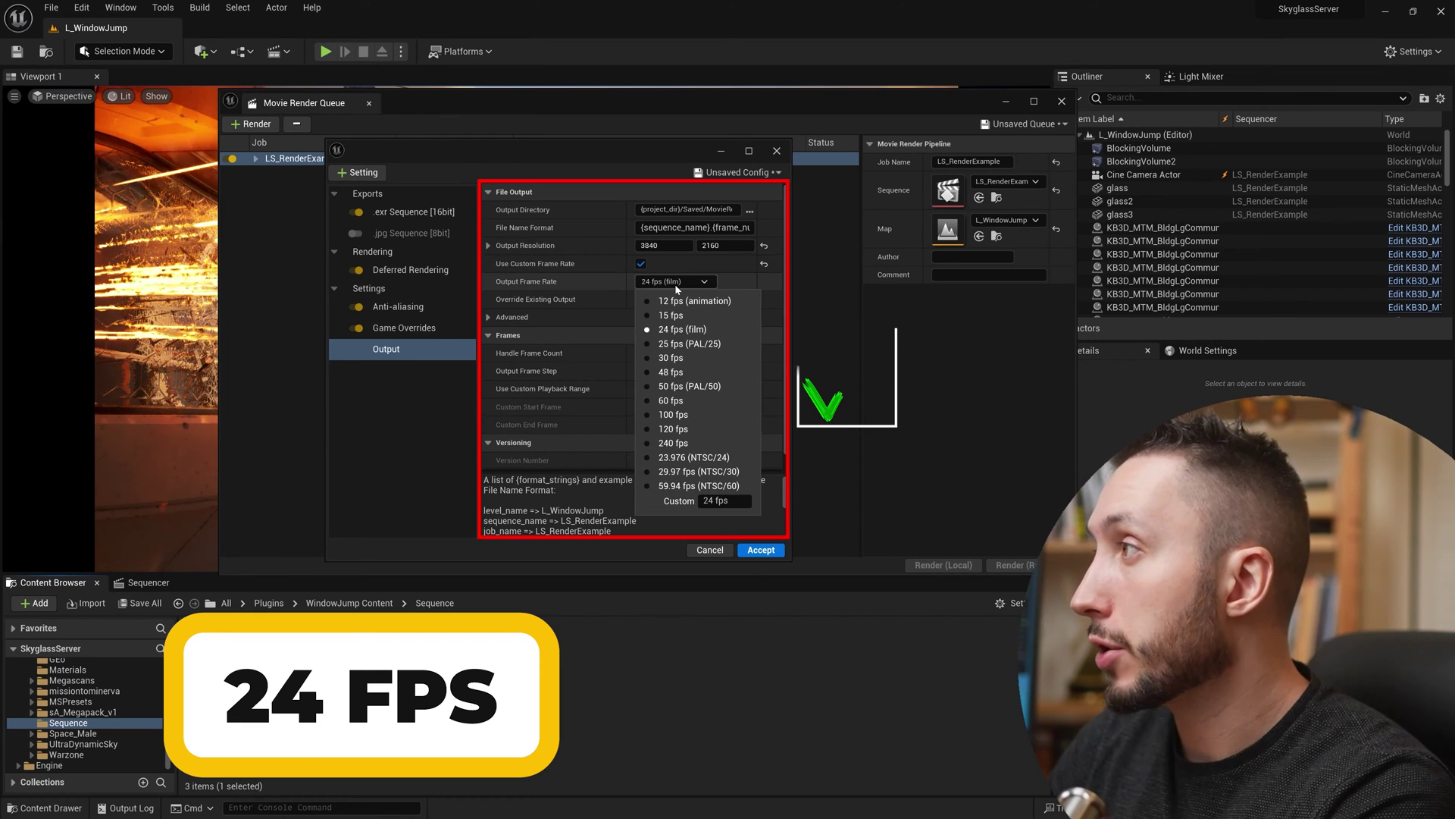
{"action": "left_click", "coordinate": [675, 361]}
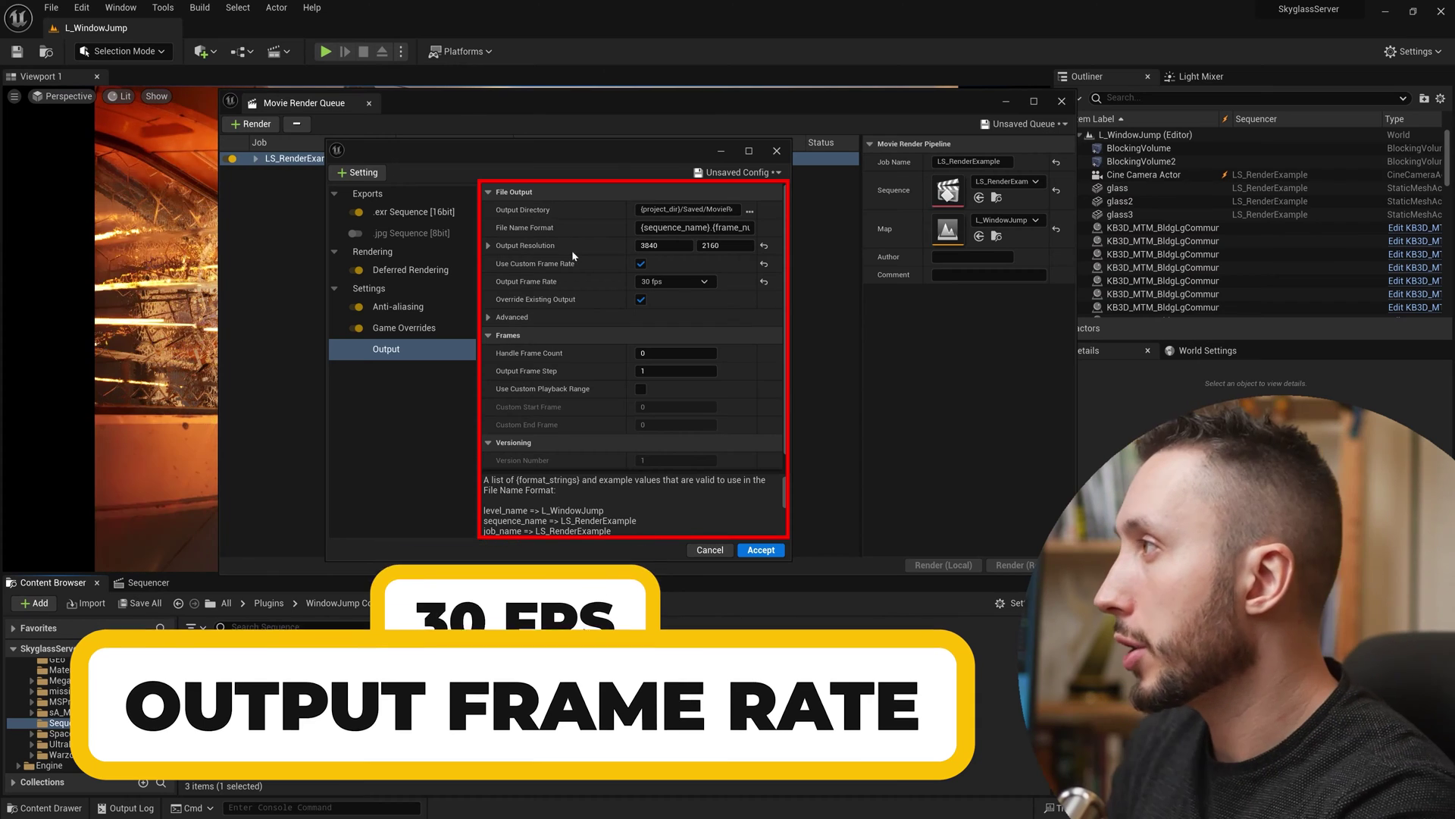
{"action": "scroll", "coordinate": [606, 364], "scroll_direction": "down", "scroll_amount": 1}
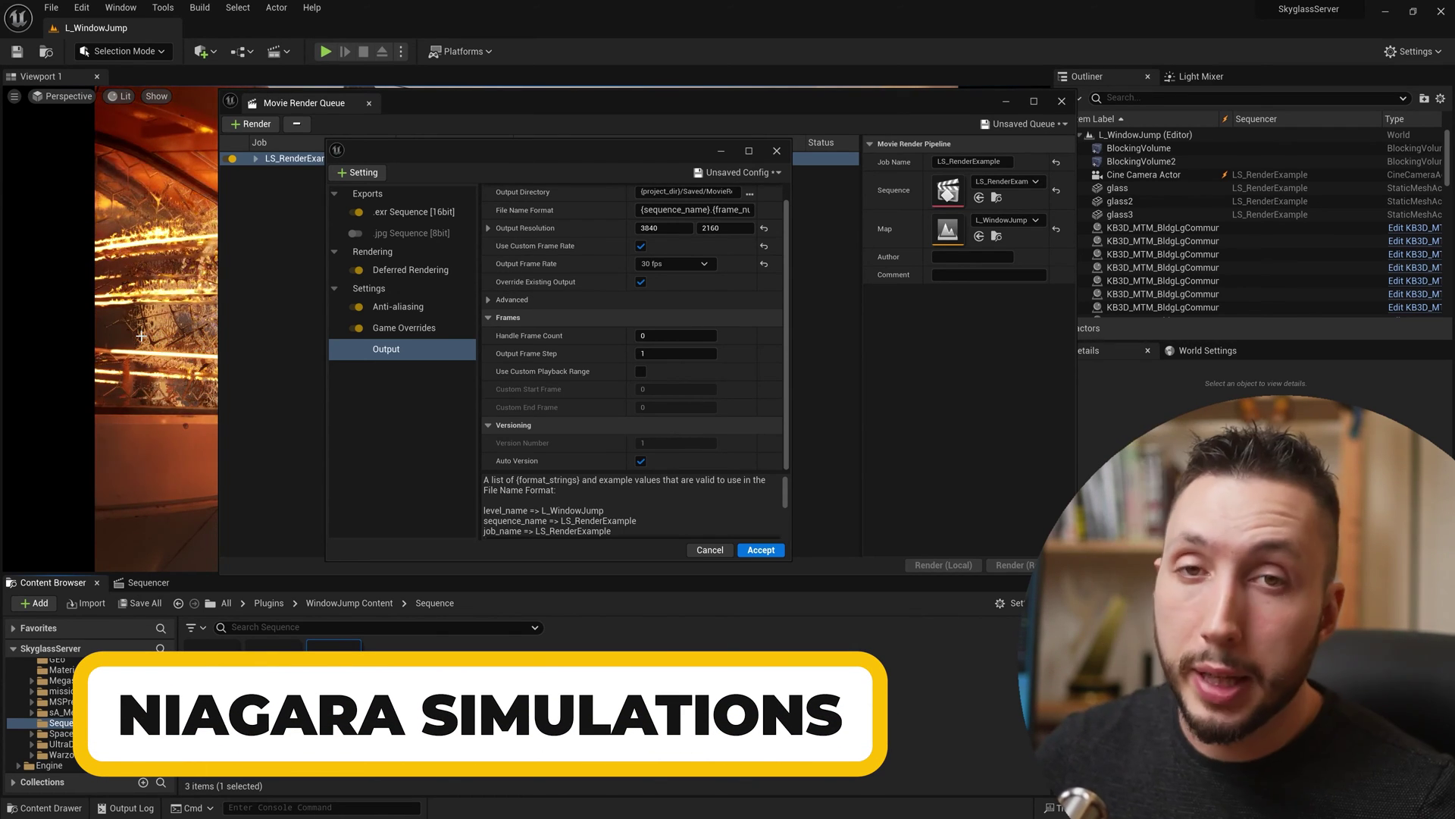
- Move the render queue and configuration windows aside to inspect the scene in the viewport, and bring them back
{"action": "left_click_drag", "start_coordinate": [539, 117], "coordinate": [914, 212]}
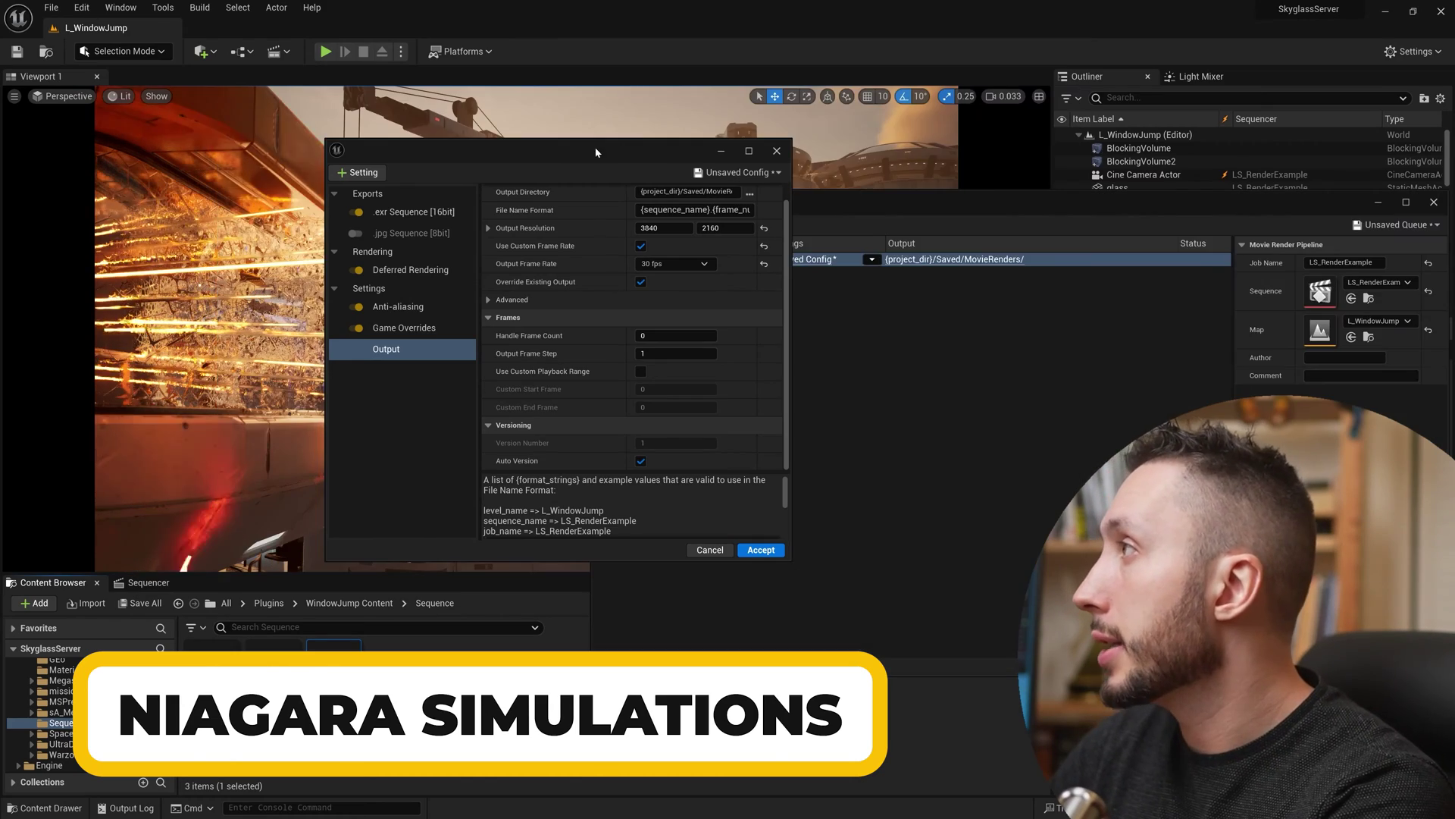
{"action": "left_click_drag", "start_coordinate": [366, 155], "coordinate": [923, 263]}
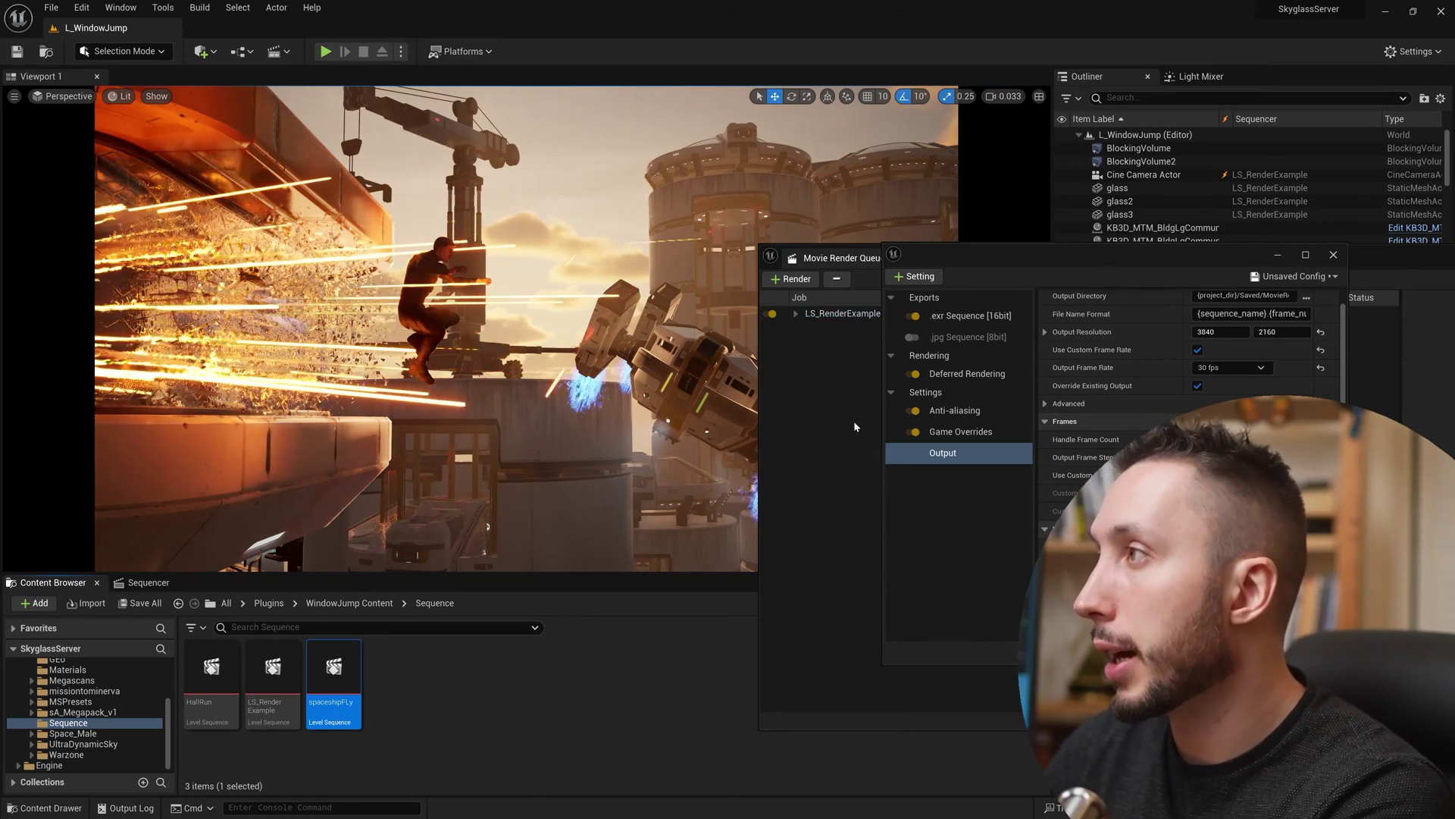
{"action": "left_click_drag", "start_coordinate": [834, 258], "coordinate": [215, 177]}
{"action": "left_click_drag", "start_coordinate": [1031, 254], "coordinate": [510, 159]}
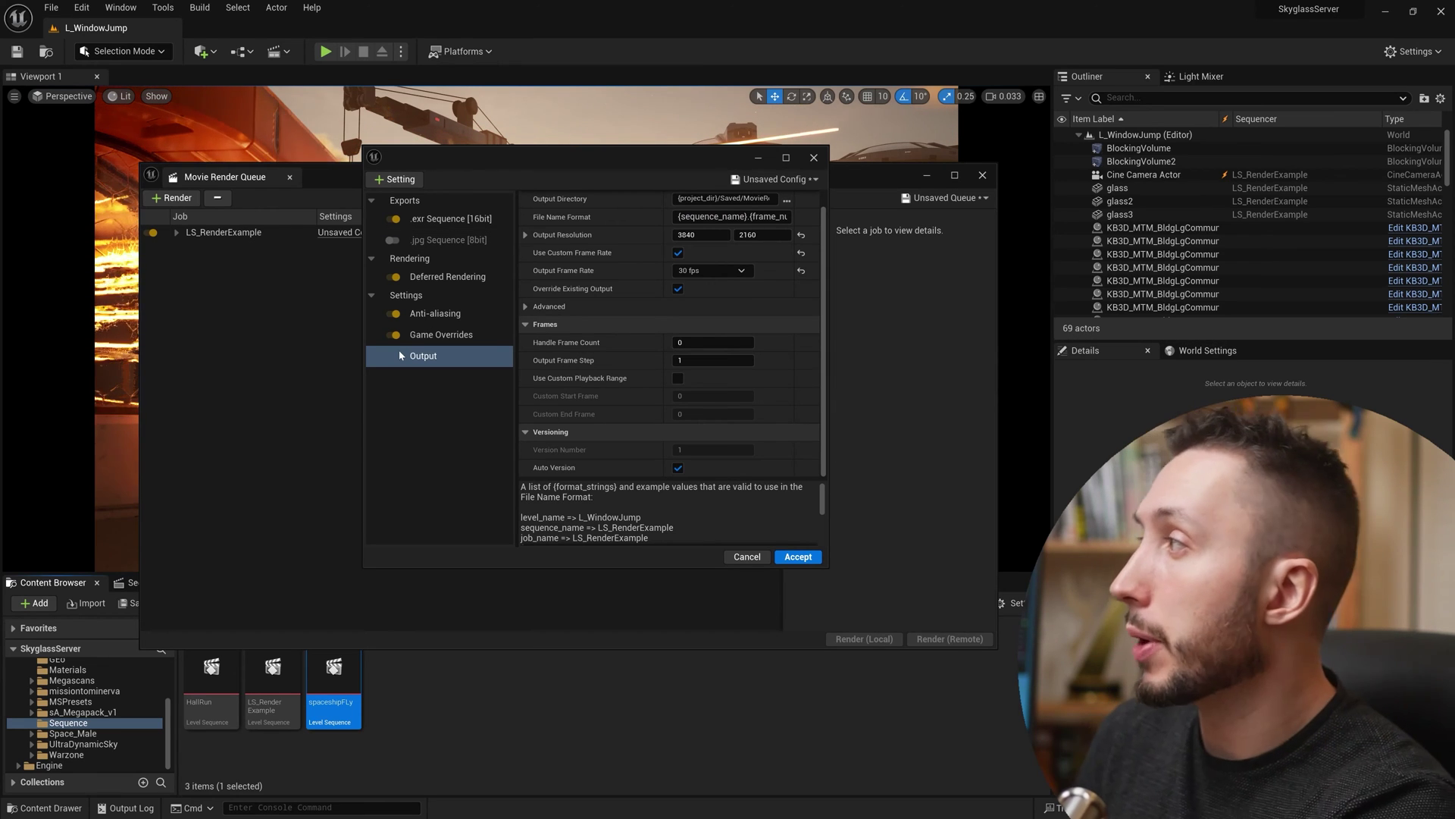
- Set the Engine Warm Up Count to 300 in the advanced anti-aliasing settings
{"action": "left_click", "coordinate": [436, 313]}
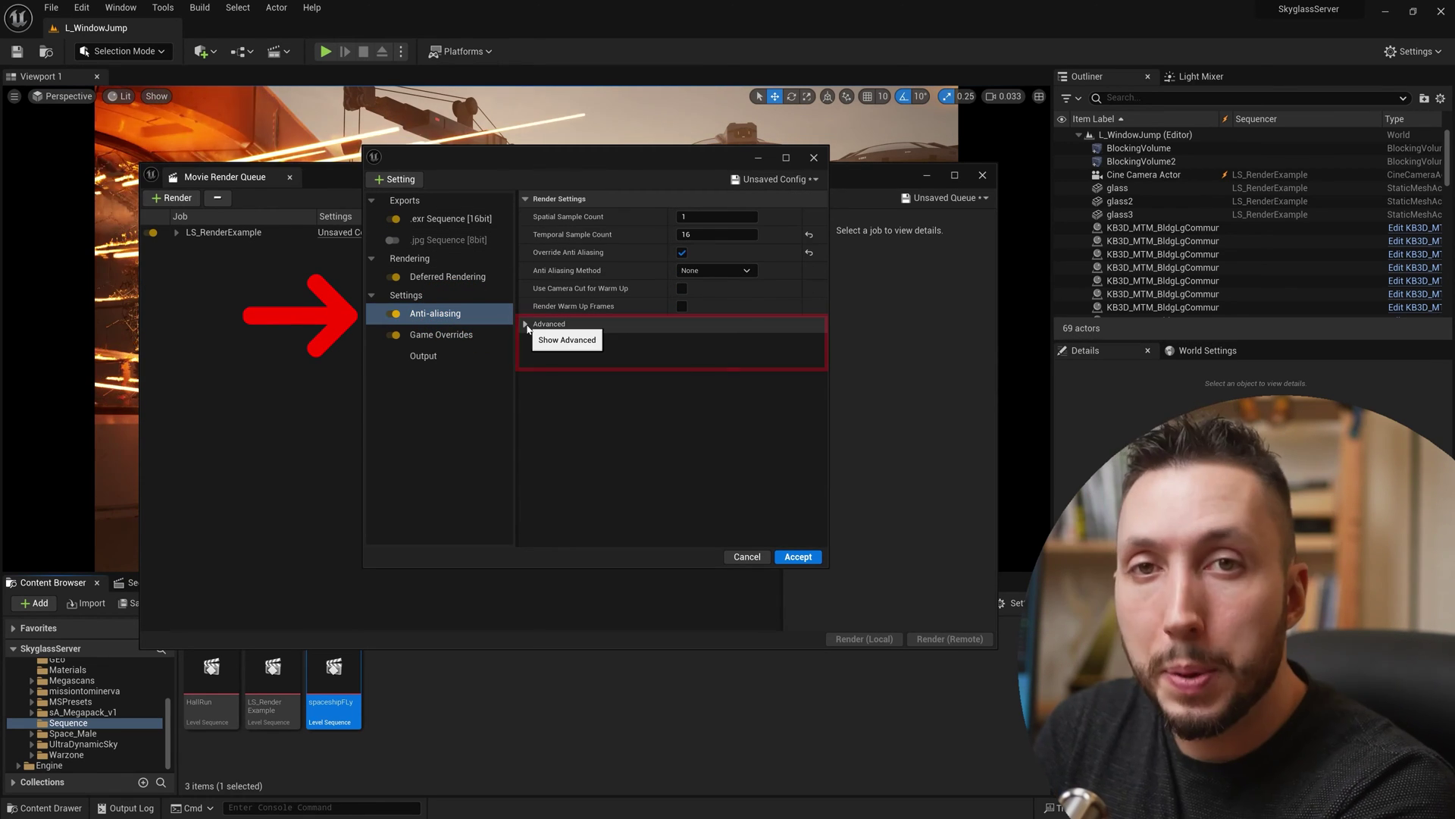
{"action": "left_click", "coordinate": [606, 325]}
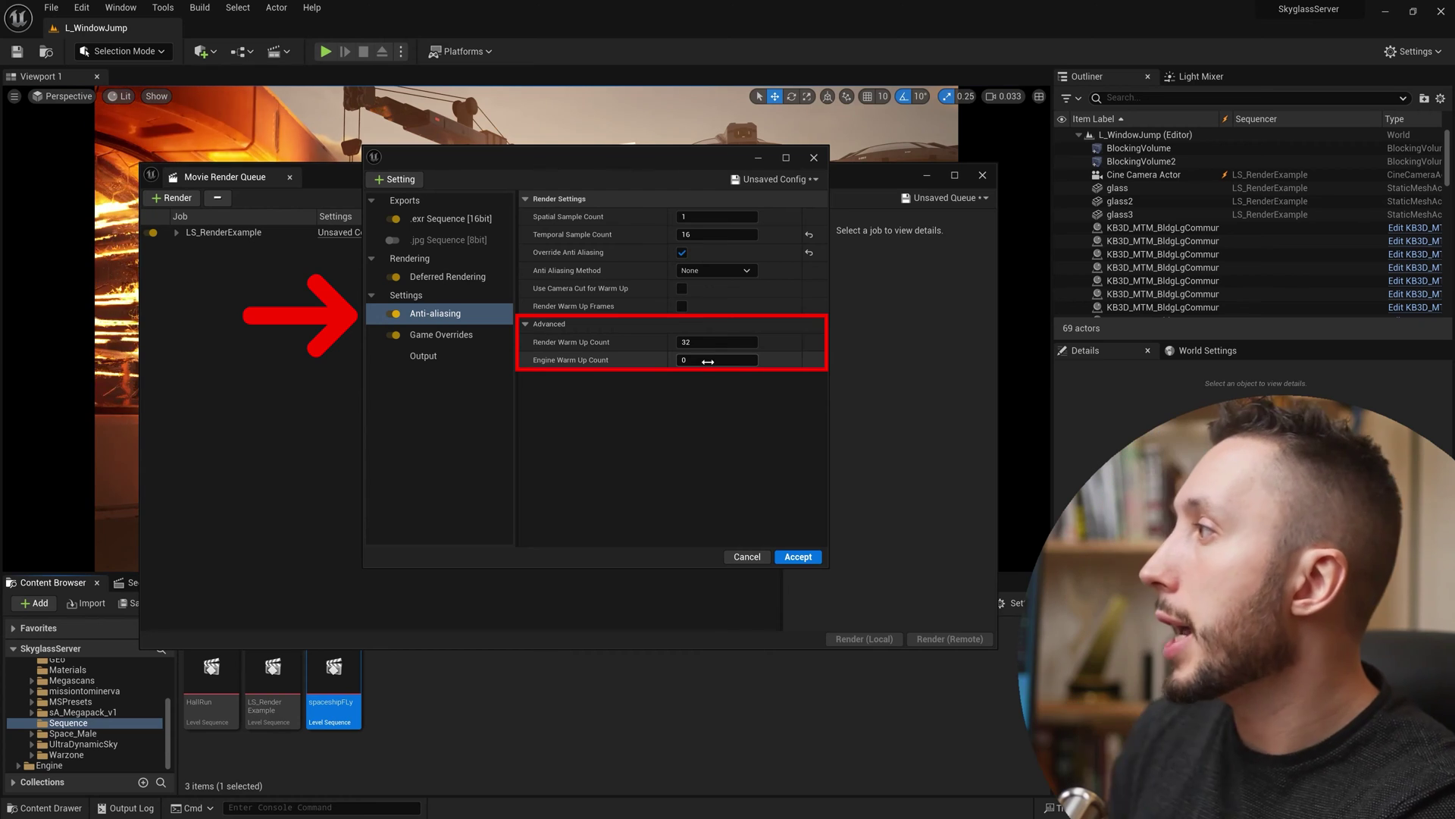
{"action": "left_click", "coordinate": [711, 360]}
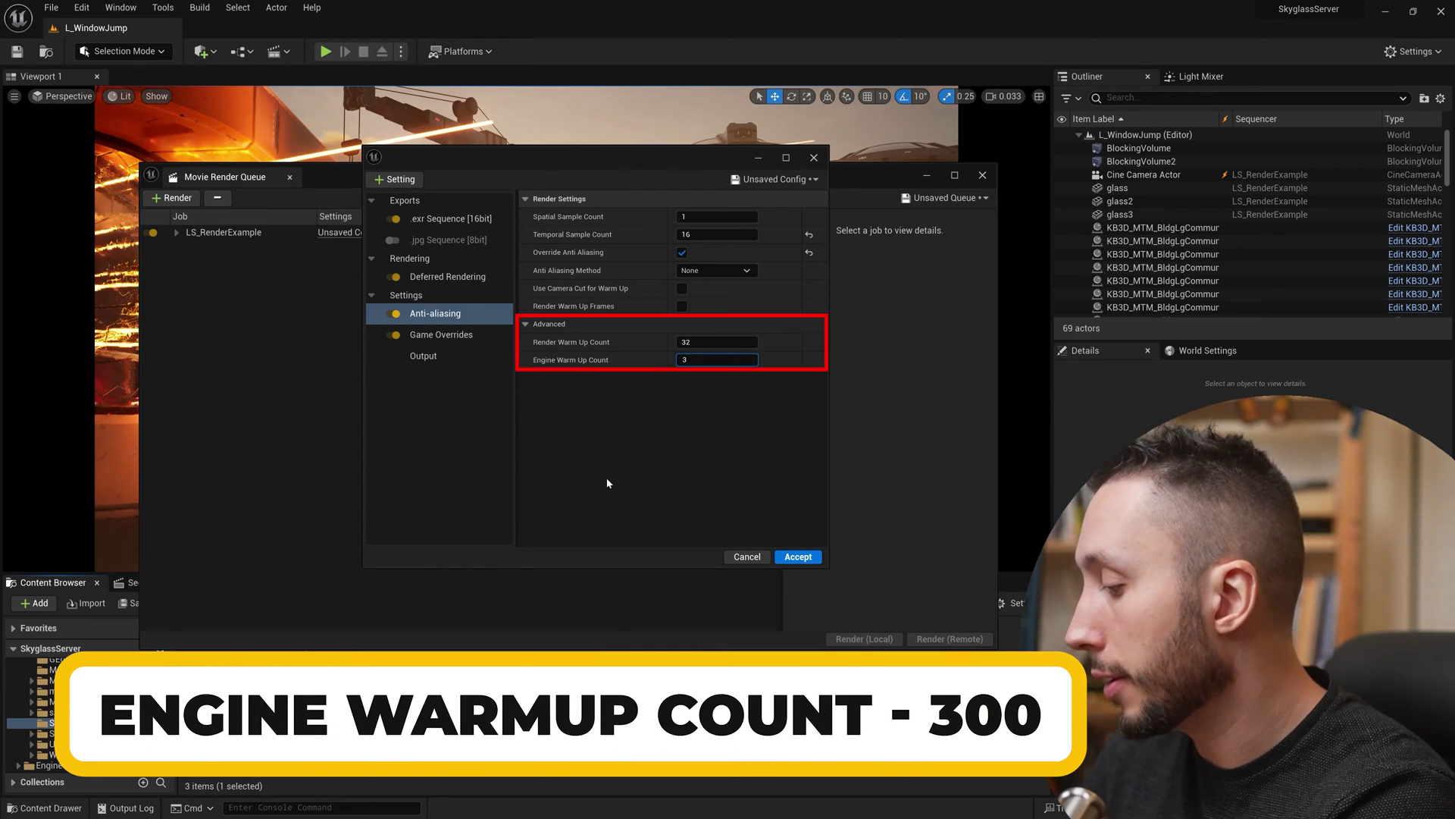
{"action": "type", "text": "300"}
{"action": "key", "text": "Return"}
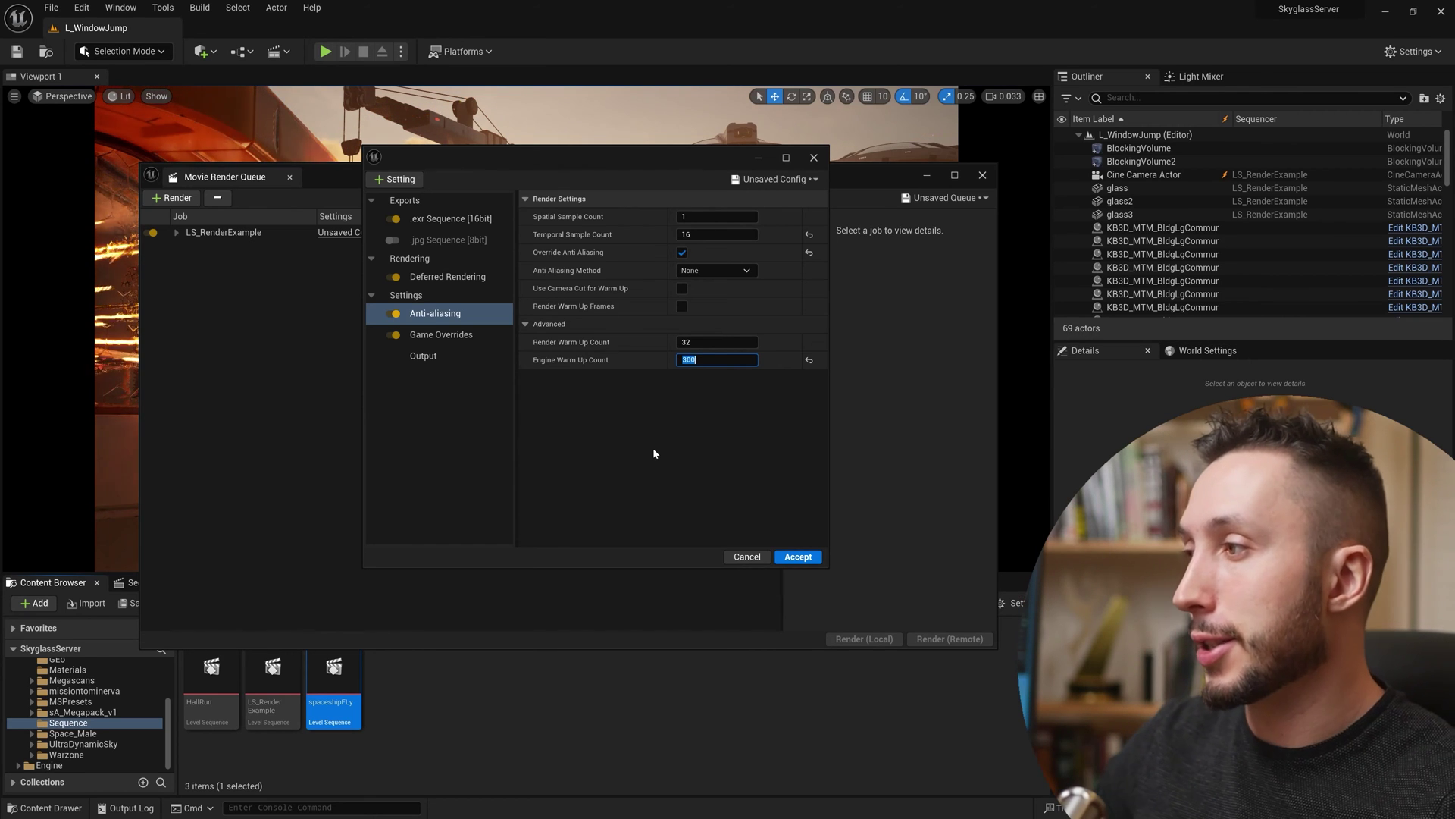
- Check the File Name Format in the output settings and accept the render configuration
{"action": "left_click", "coordinate": [423, 356]}
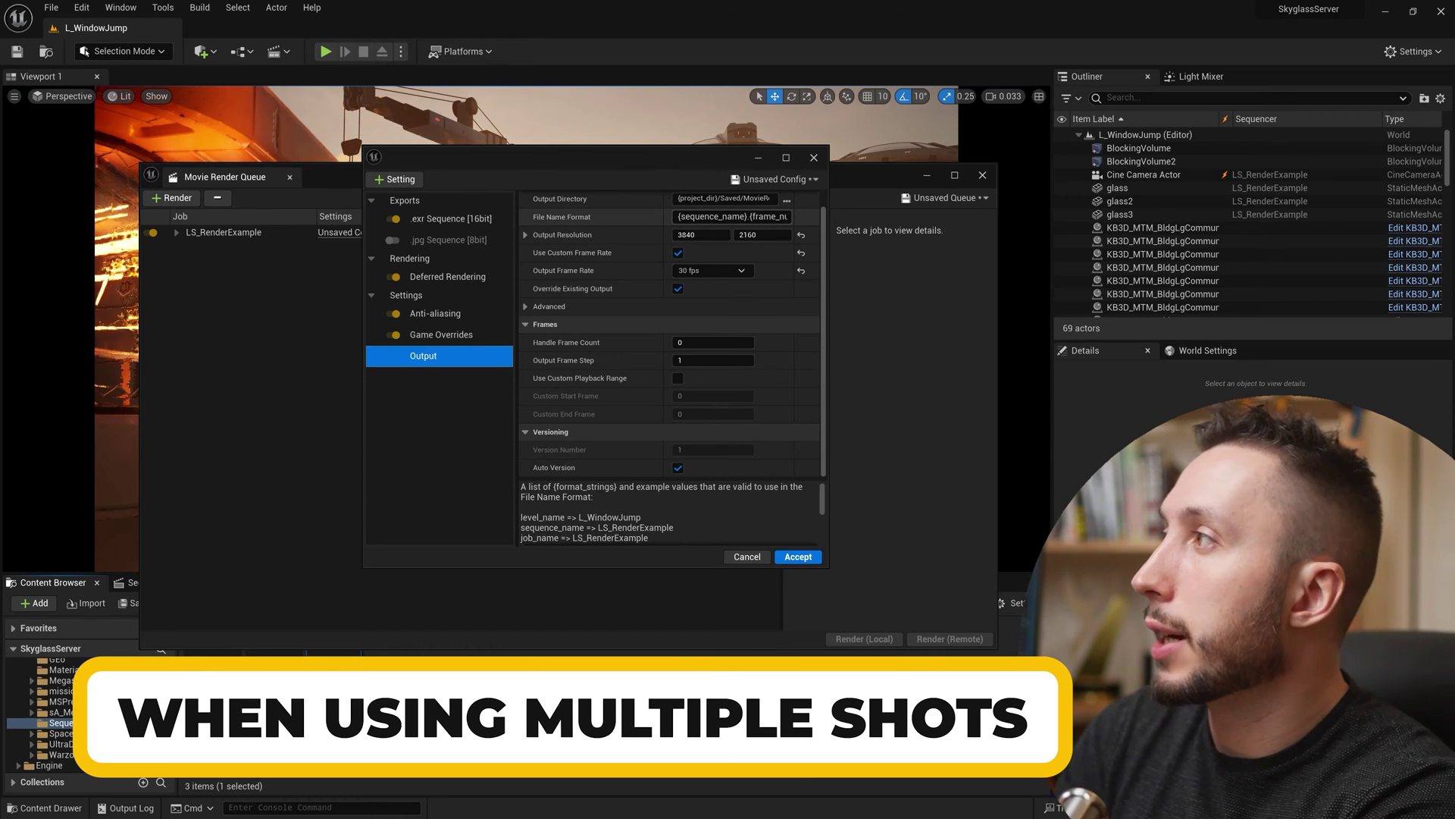
{"action": "left_click", "coordinate": [728, 217]}
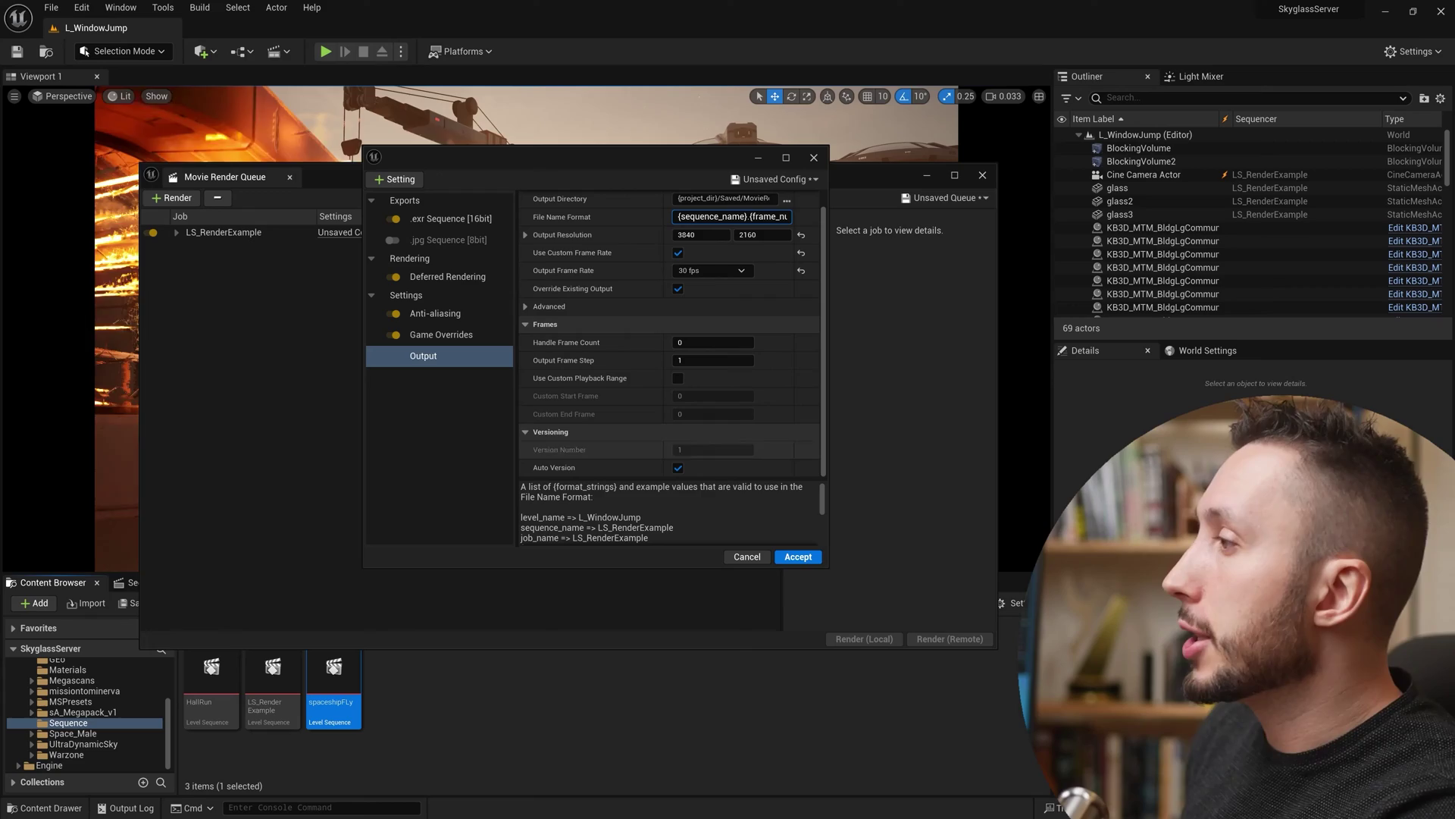
{"action": "left_click", "coordinate": [798, 557]}
{"action": "left_click_drag", "start_coordinate": [599, 173], "coordinate": [620, 162]}
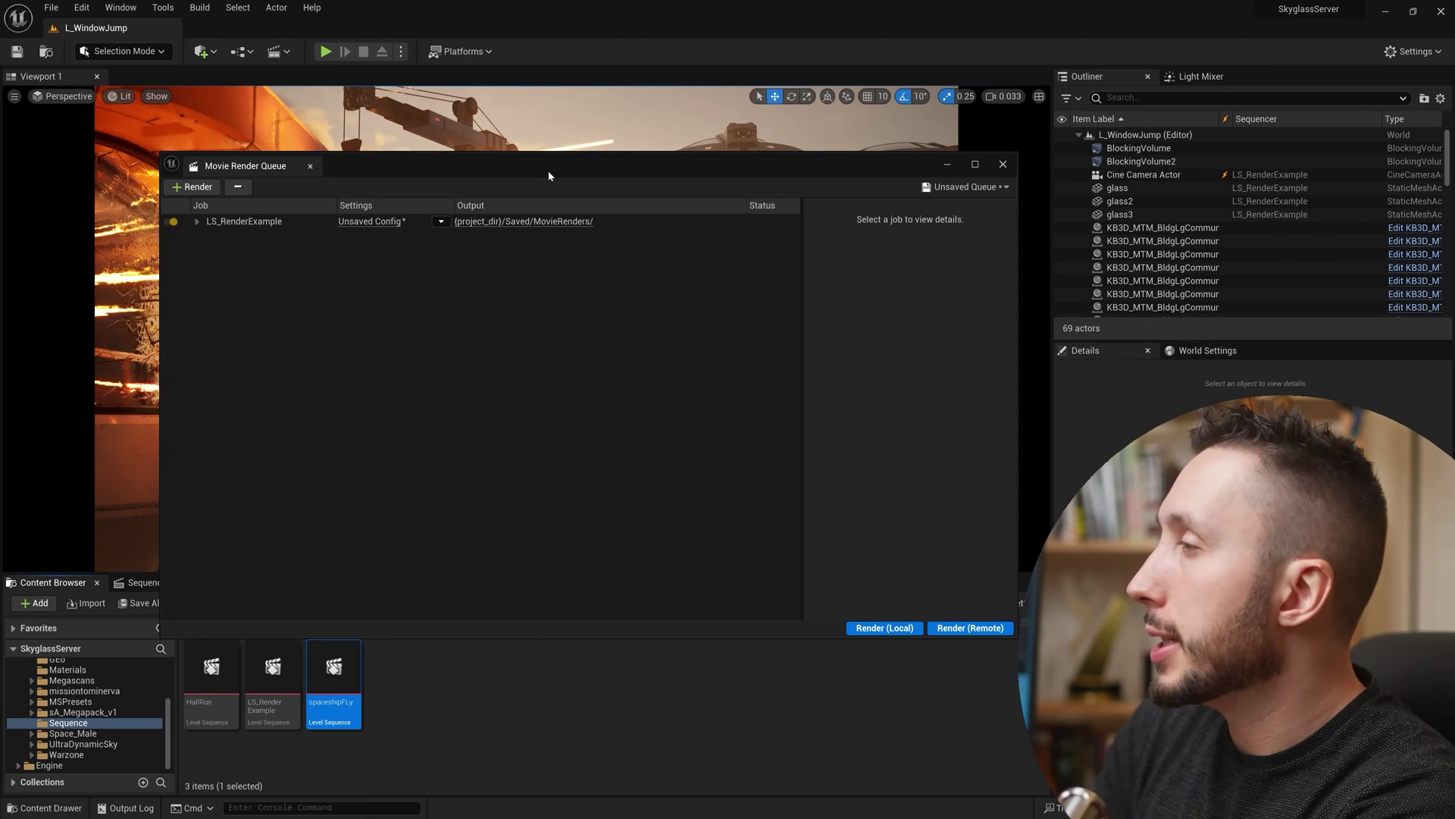
- Save the LS_RenderExample job's render configuration as a preset named 4k_HQ in the Content folder, and close the configuration
{"action": "left_click", "coordinate": [368, 222]}
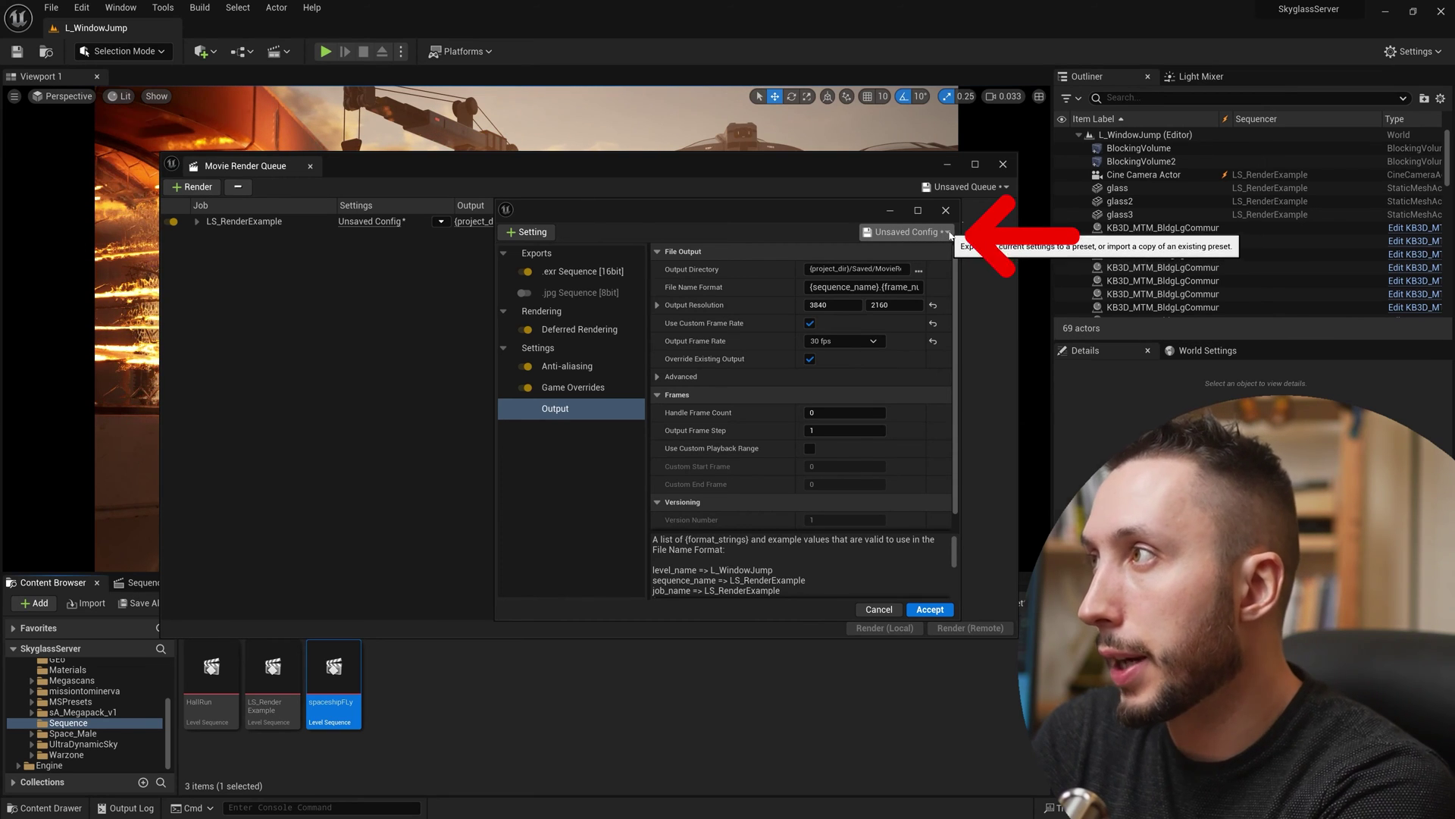
{"action": "left_click", "coordinate": [946, 237]}
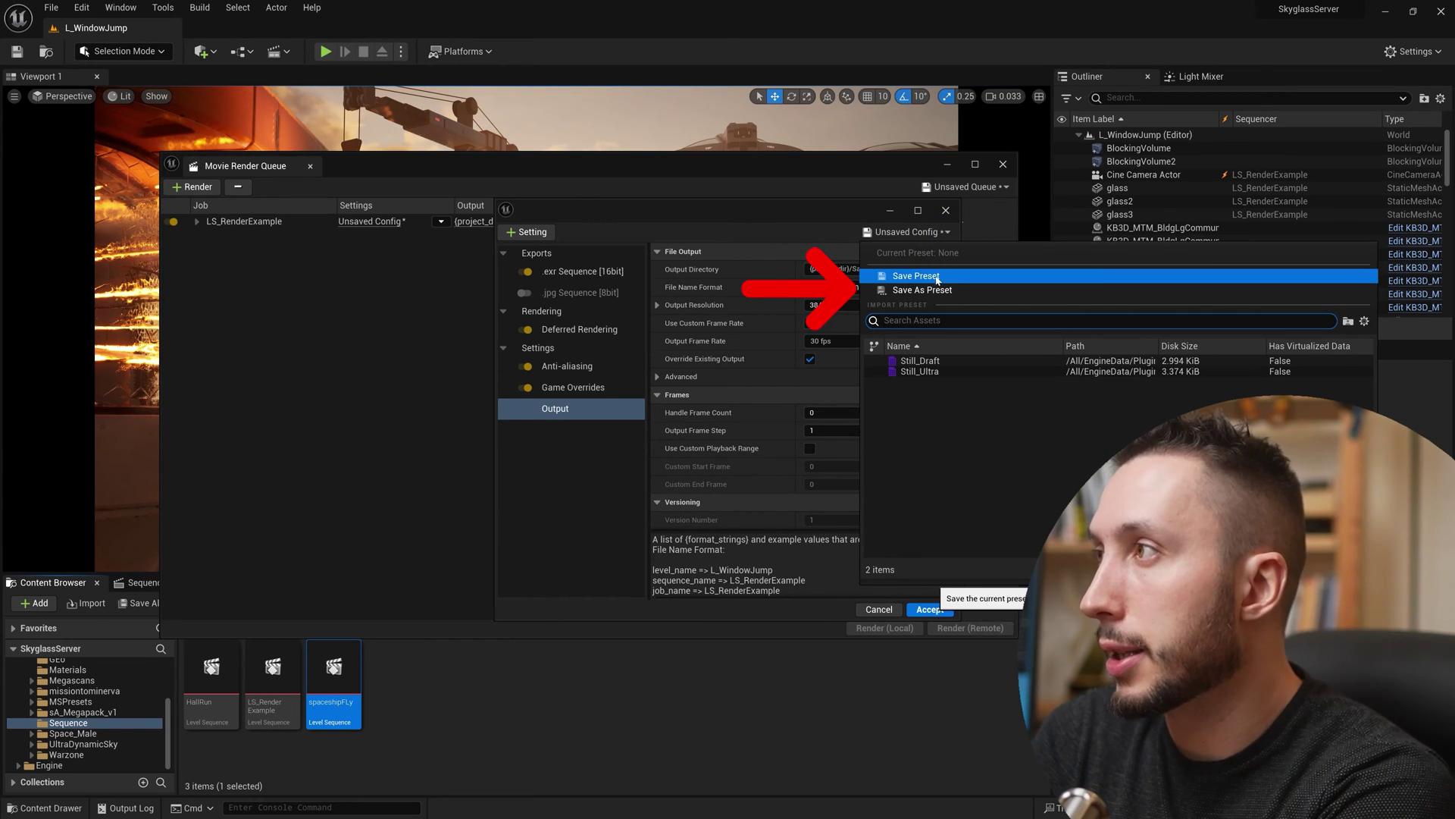
{"action": "left_click", "coordinate": [959, 292]}
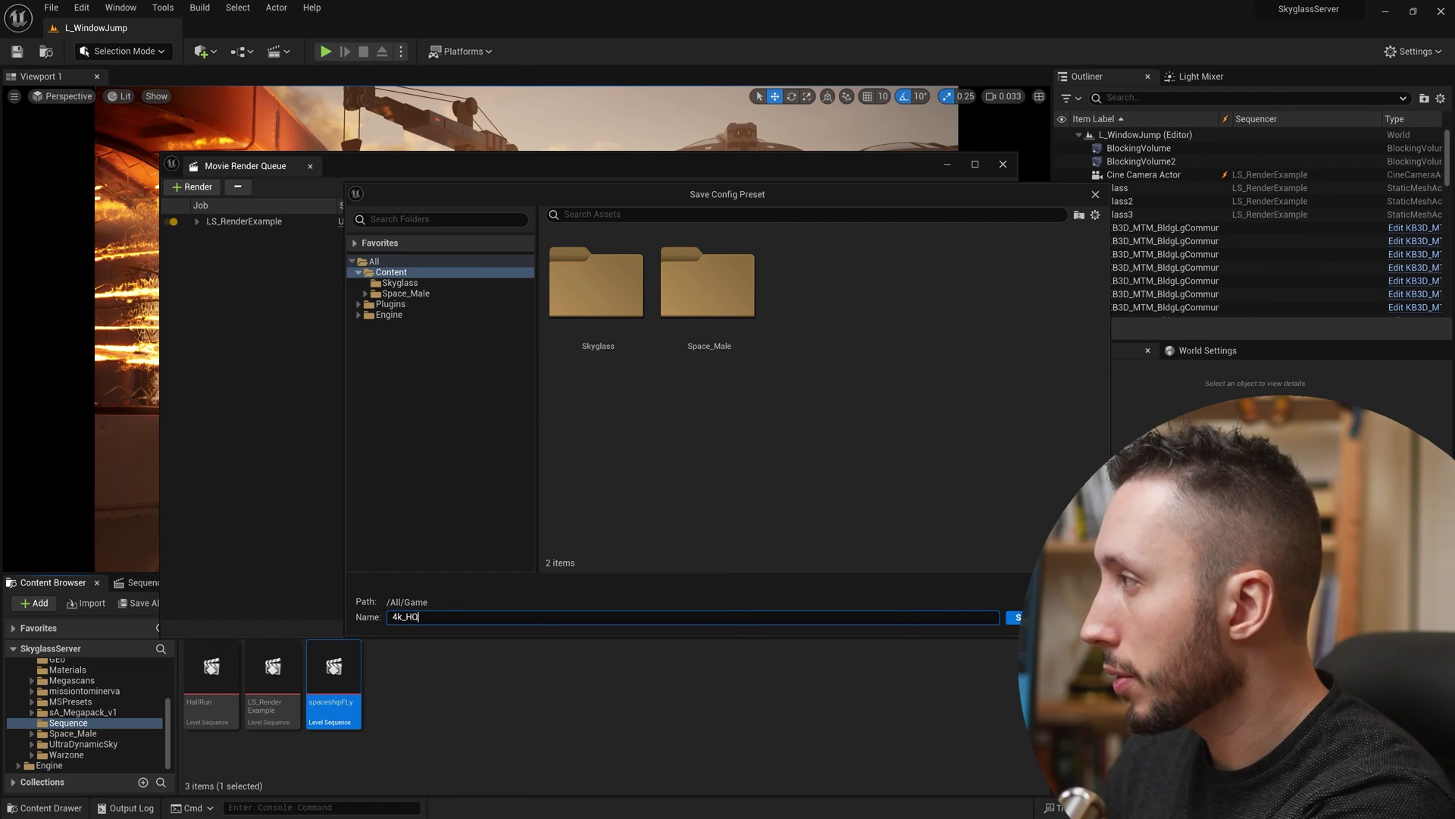
{"action": "key", "text": "Return"}
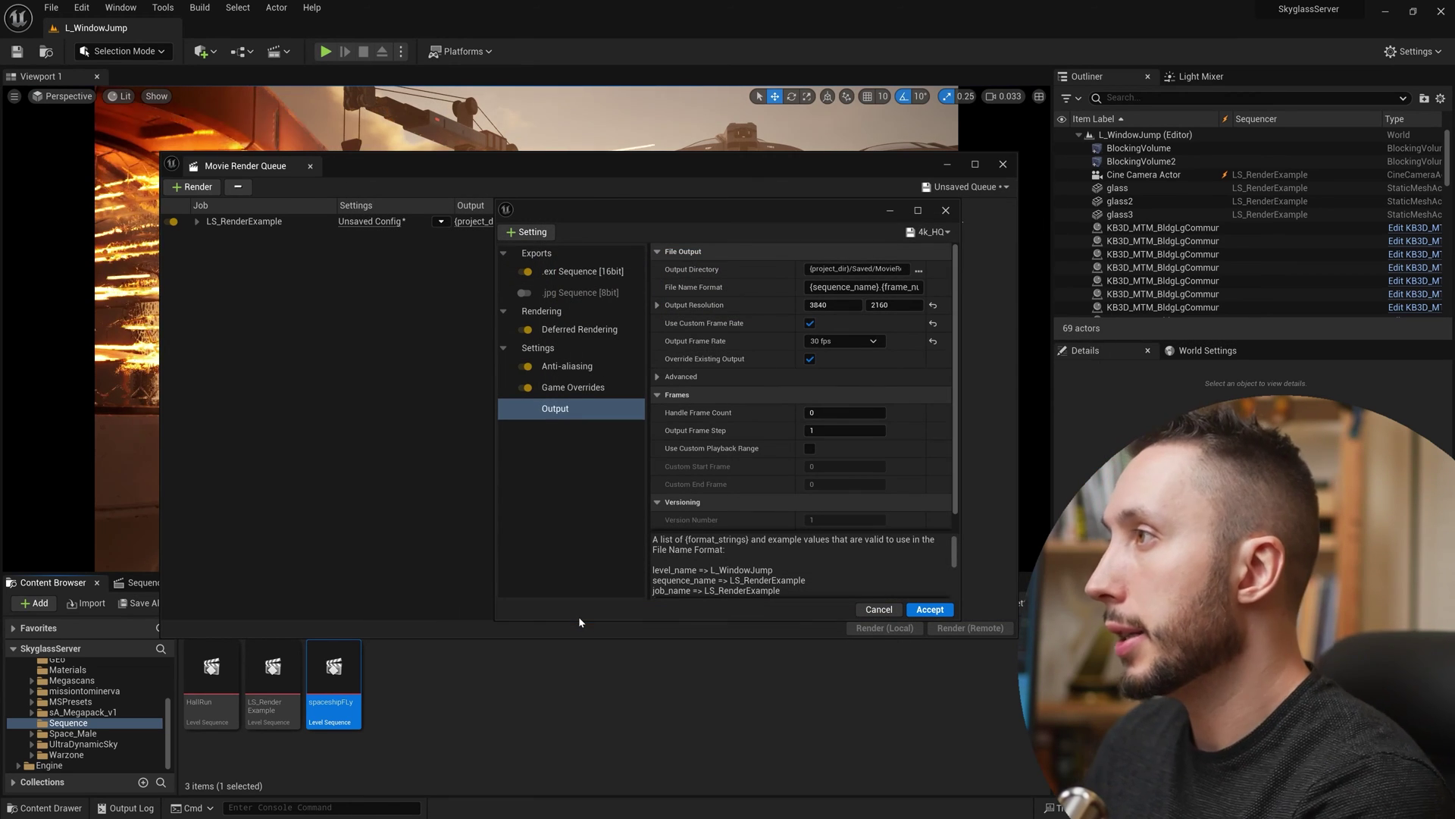
{"action": "left_click", "coordinate": [878, 610]}
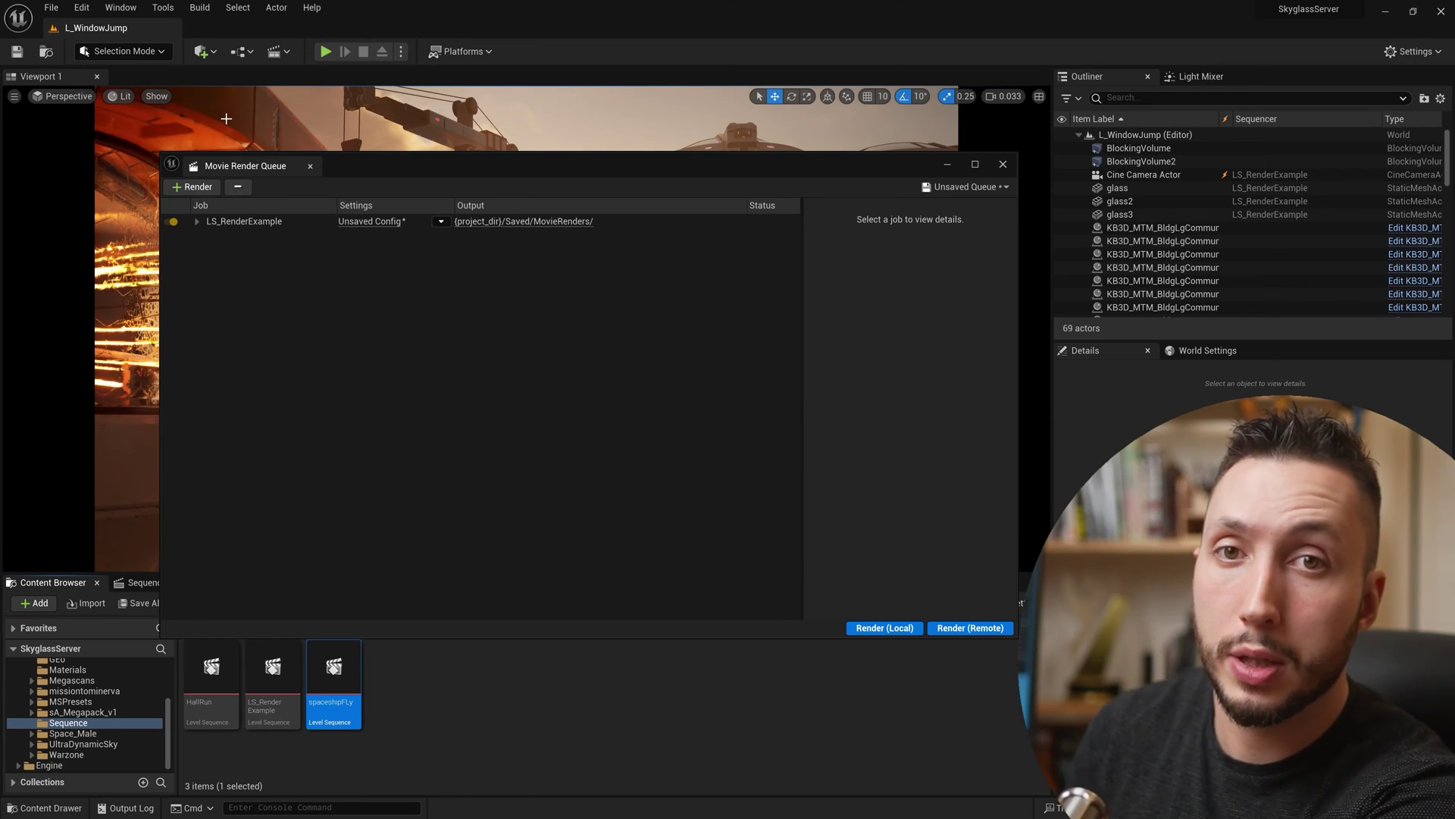
- Import the 4k_HQ preset into the LS_RenderExample job's configuration, replacing the unsaved settings, and accept it
{"action": "left_click", "coordinate": [372, 221]}
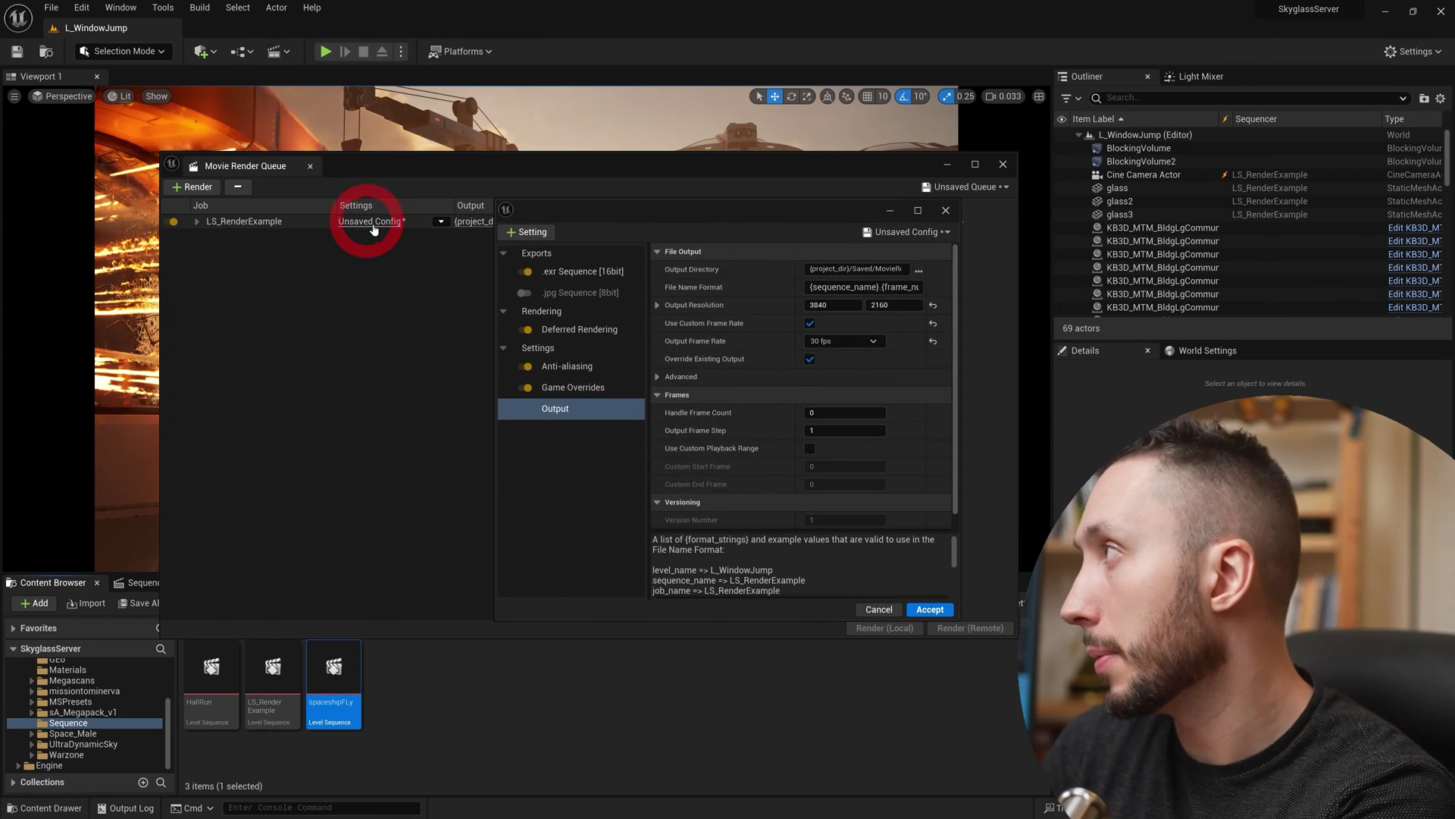
{"action": "left_click", "coordinate": [944, 234]}
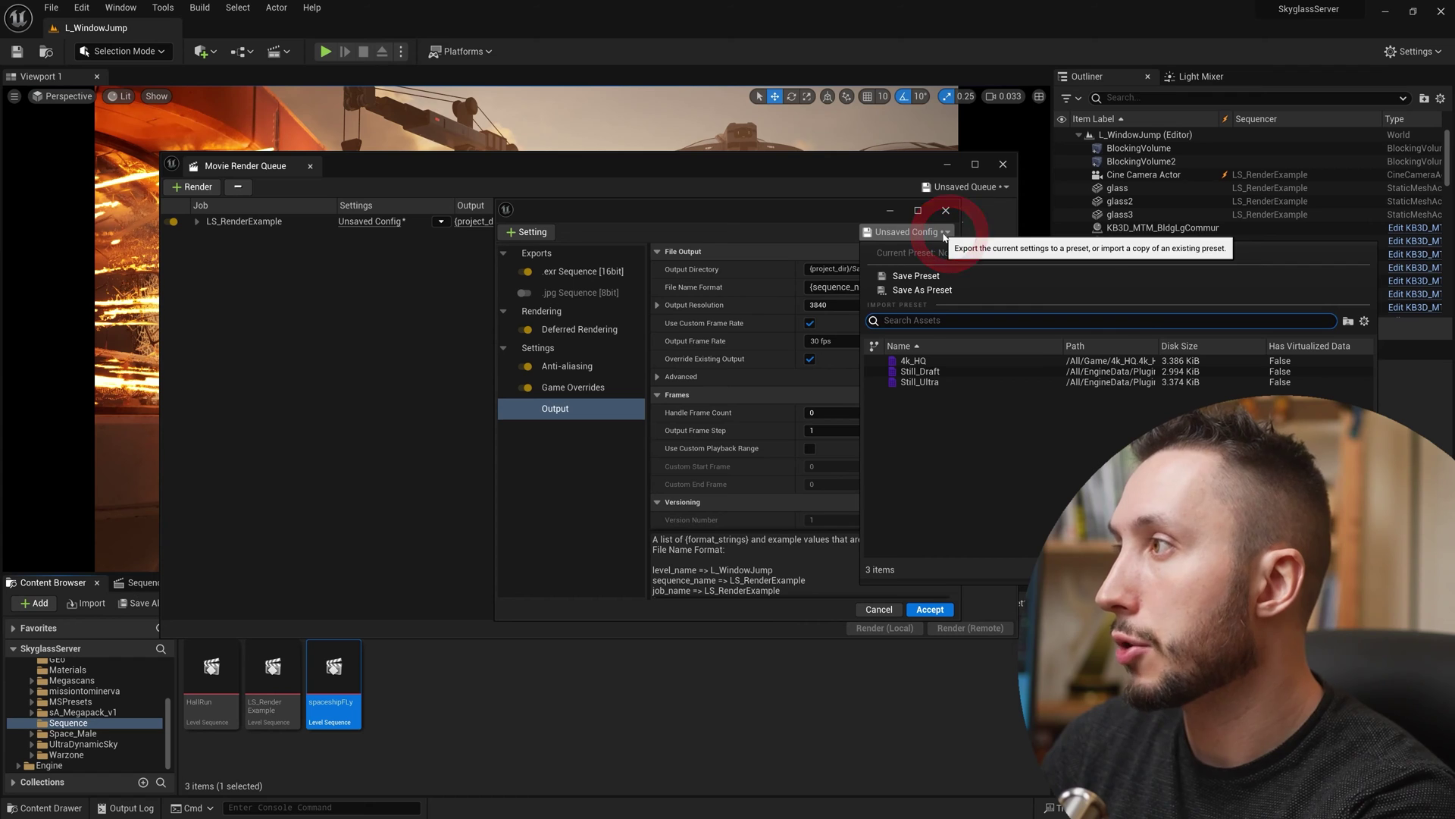
{"action": "left_click", "coordinate": [924, 367]}
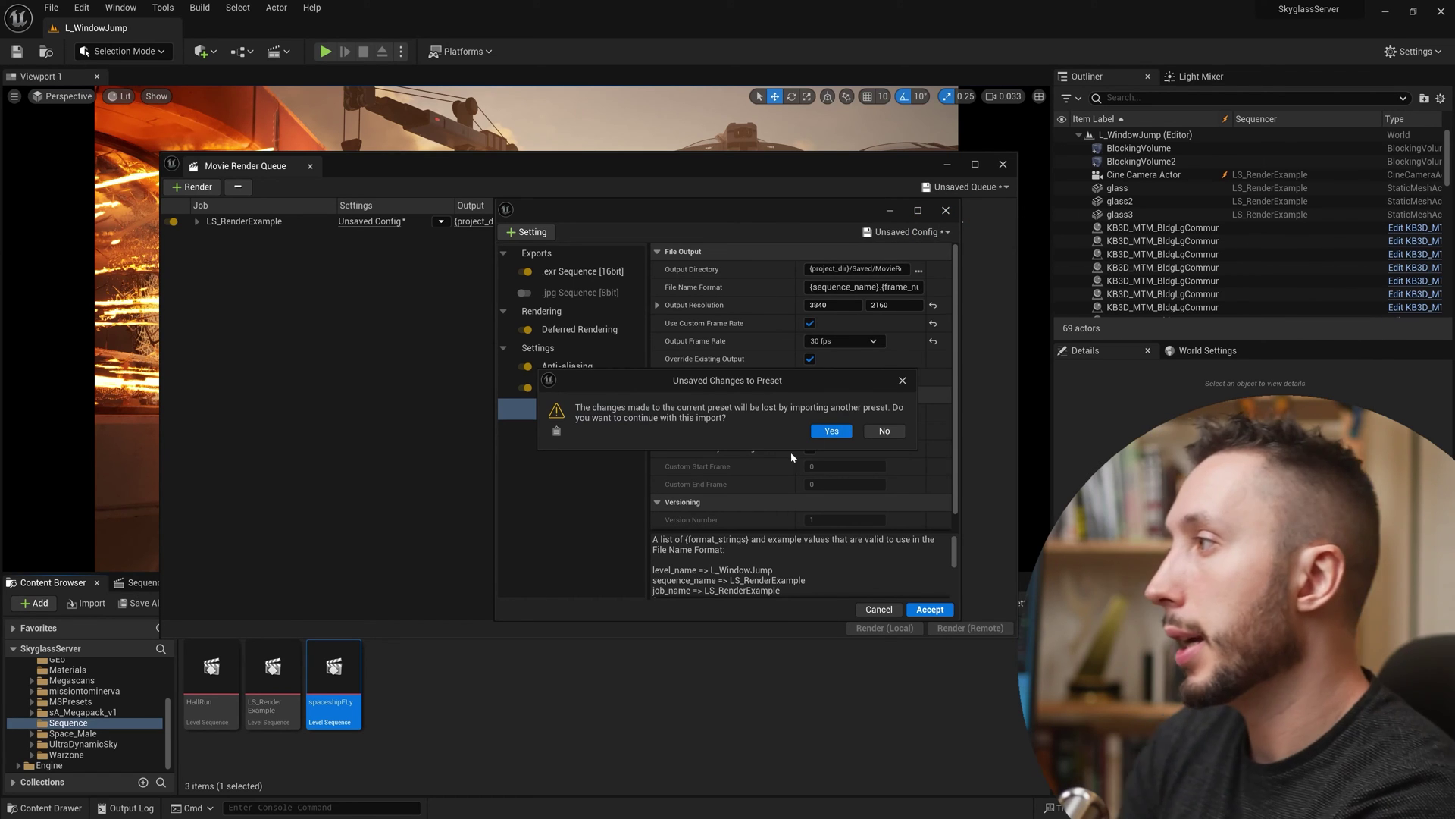
{"action": "left_click", "coordinate": [838, 431]}
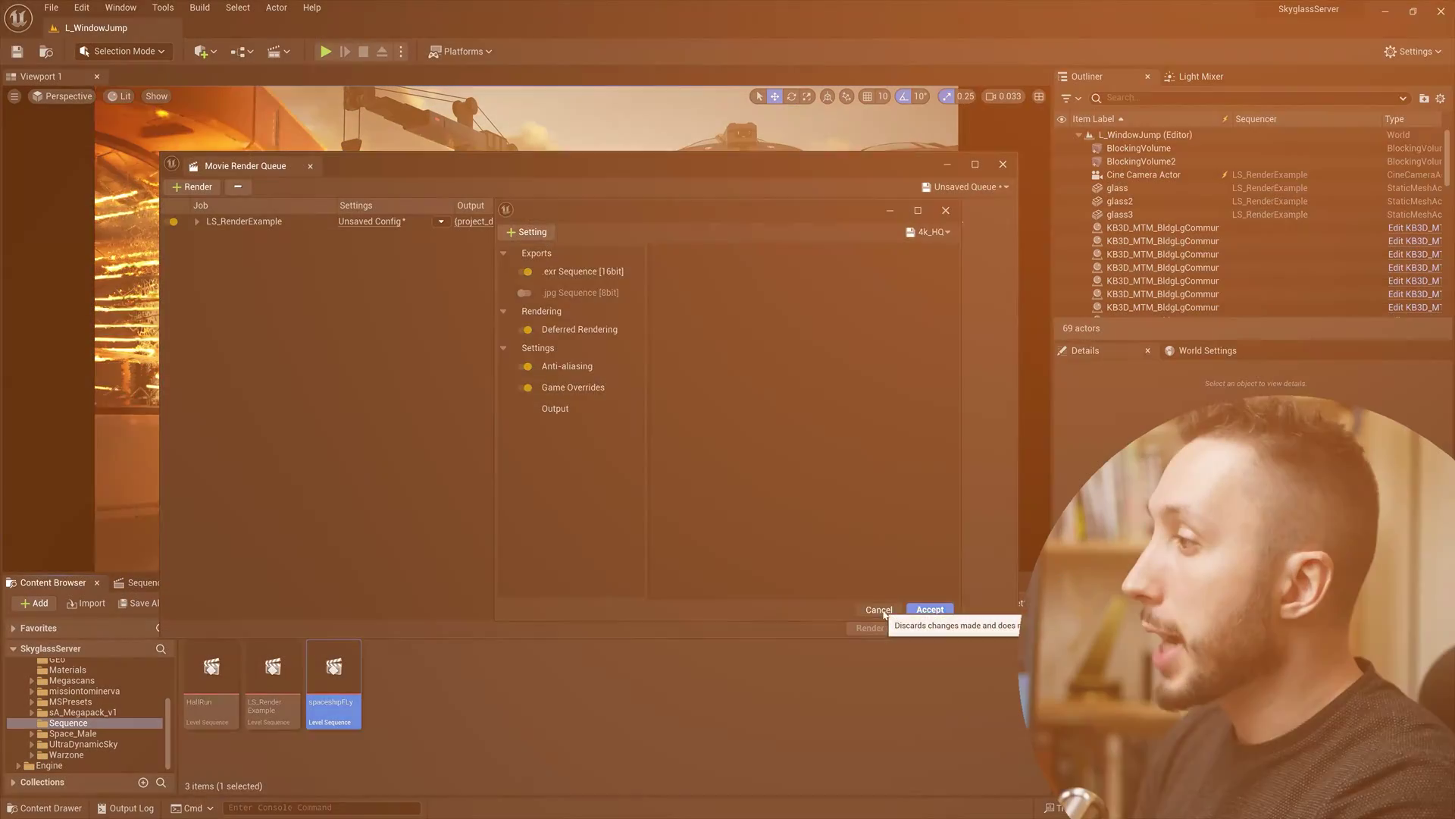
{"action": "left_click", "coordinate": [930, 609]}
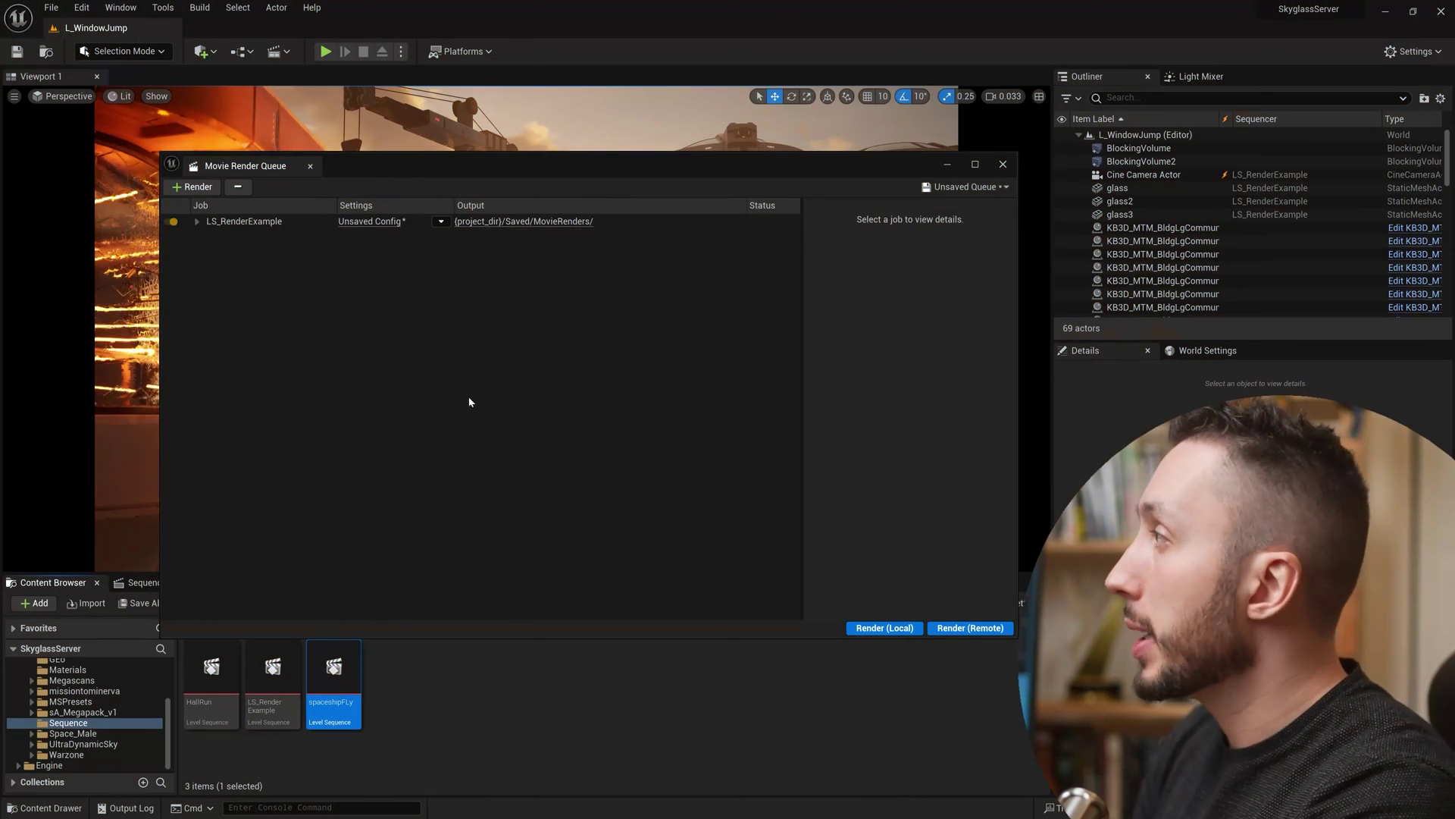